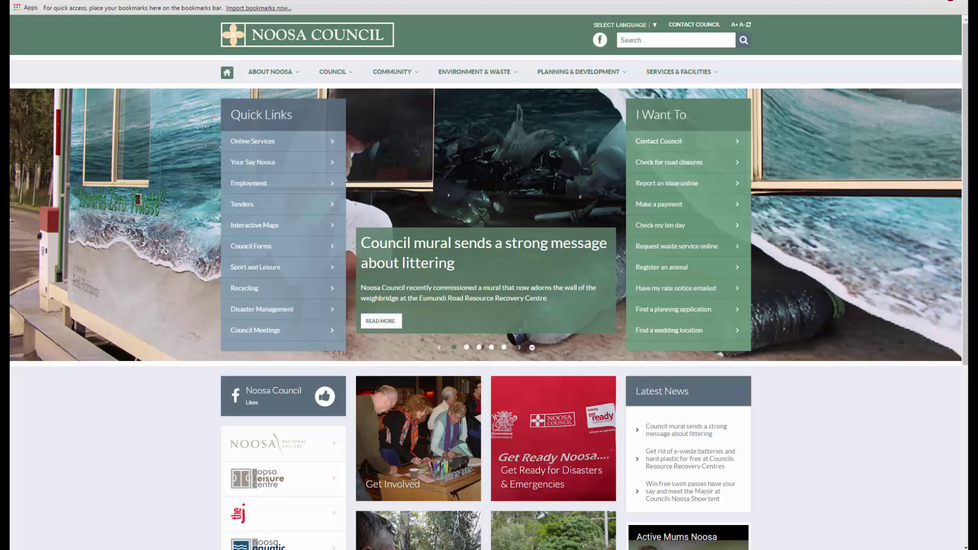
- Go to the council's Interactive Maps page and launch the Property Mapping map
{"action": "left_click", "coordinate": [280, 229]}
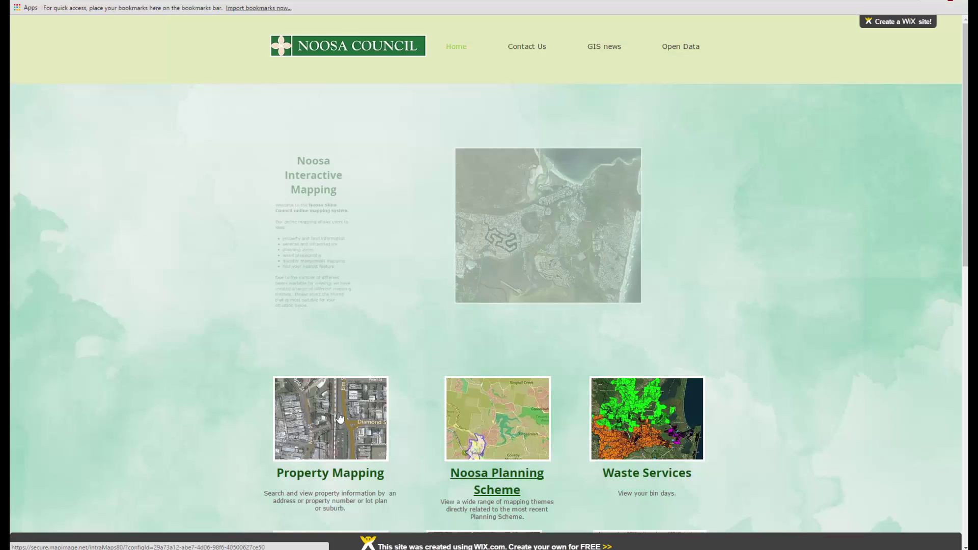
{"action": "left_click", "coordinate": [339, 414]}
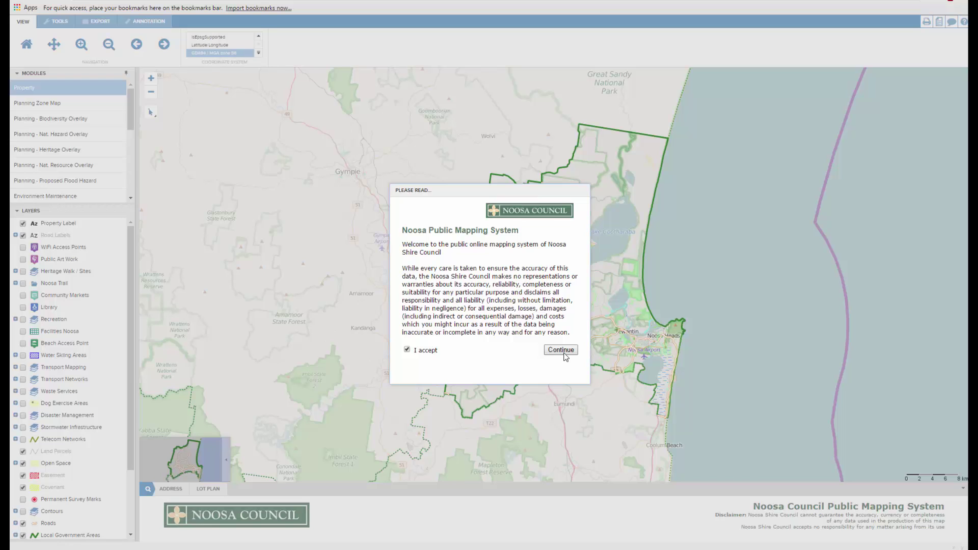
- Accept the disclaimer, zoom into Opal Street in Cooroy, and use the Noosa 2015 Aerial basemap
{"action": "left_click", "coordinate": [561, 350]}
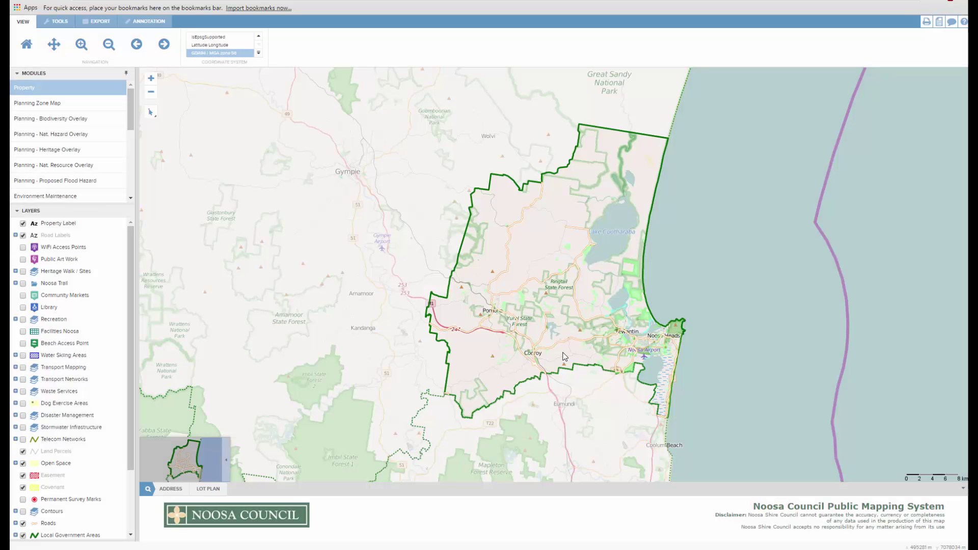
{"action": "scroll", "coordinate": [533, 352], "scroll_direction": "up", "scroll_amount": 6}
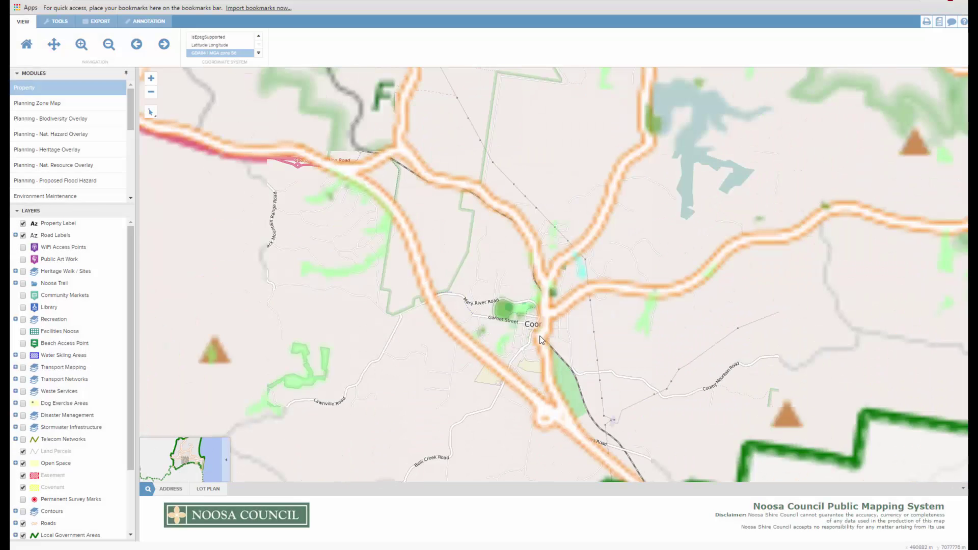
{"action": "scroll", "coordinate": [579, 292], "scroll_direction": "up", "scroll_amount": 2}
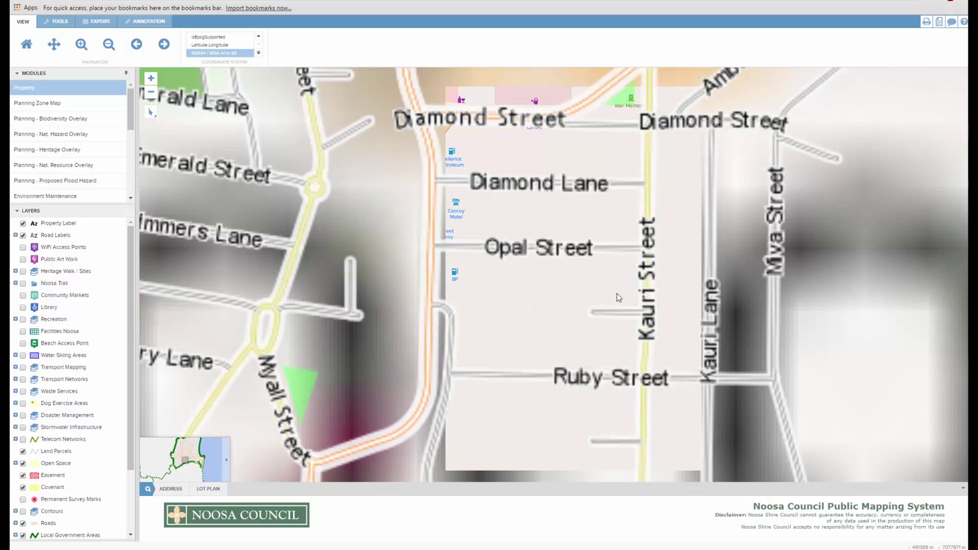
{"action": "scroll", "coordinate": [617, 297], "scroll_direction": "up", "scroll_amount": 2}
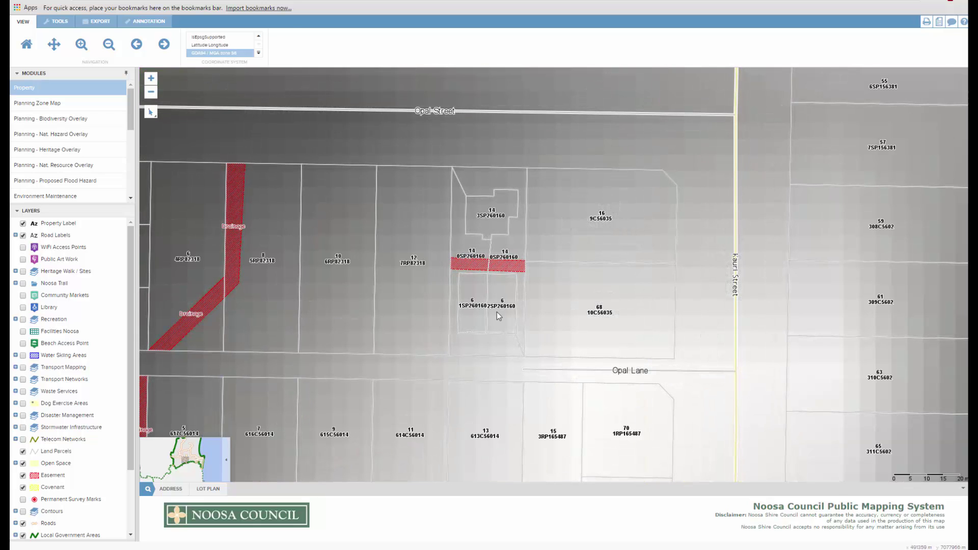
{"action": "left_click_drag", "start_coordinate": [129, 421], "coordinate": [129, 504]}
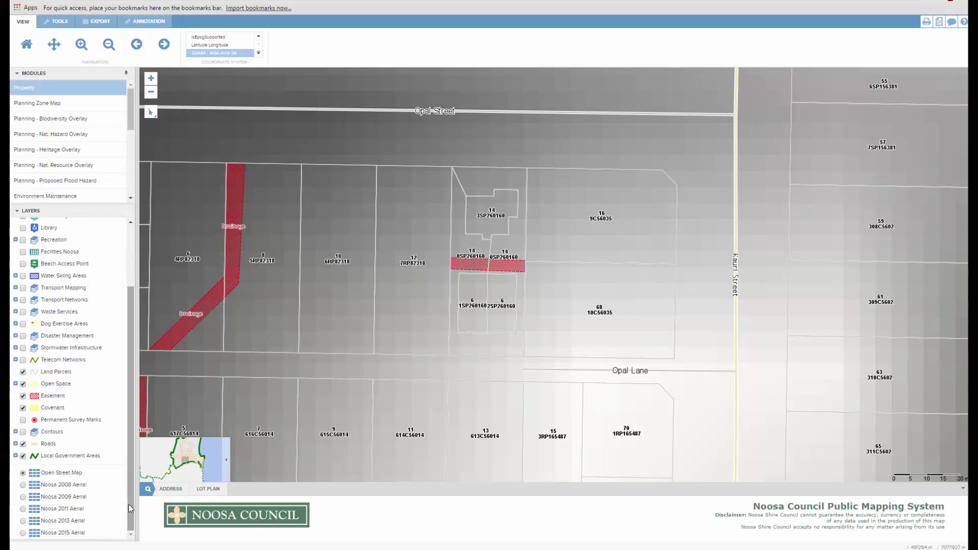
{"action": "left_click", "coordinate": [23, 534]}
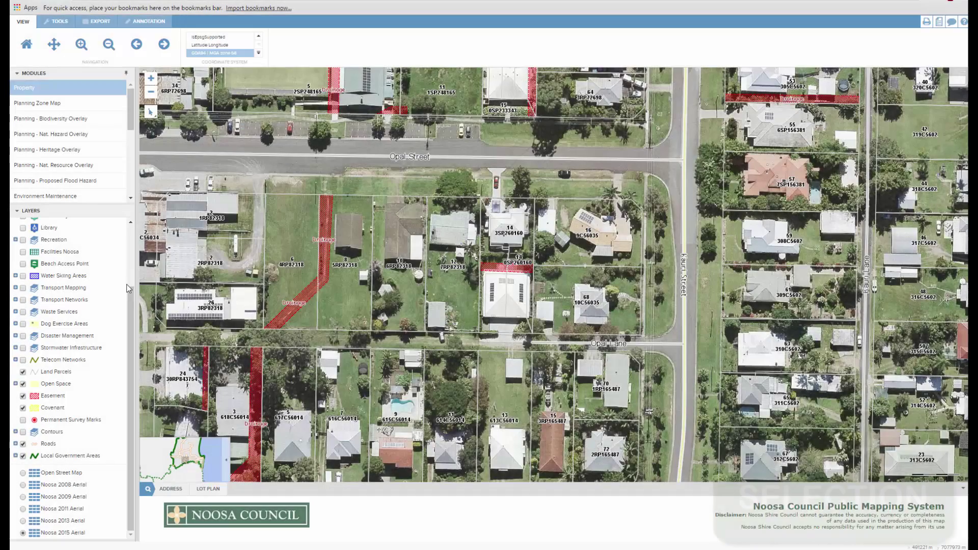
- In Add to Selection mode, select six parcels around Opal and Kauri streets, including 3RP82318
{"action": "left_click", "coordinate": [63, 22]}
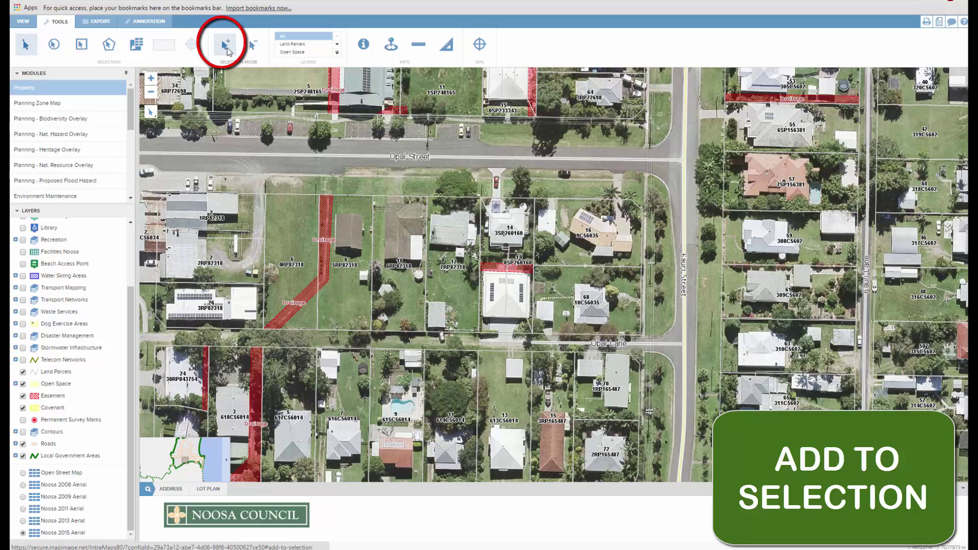
{"action": "left_click", "coordinate": [228, 52]}
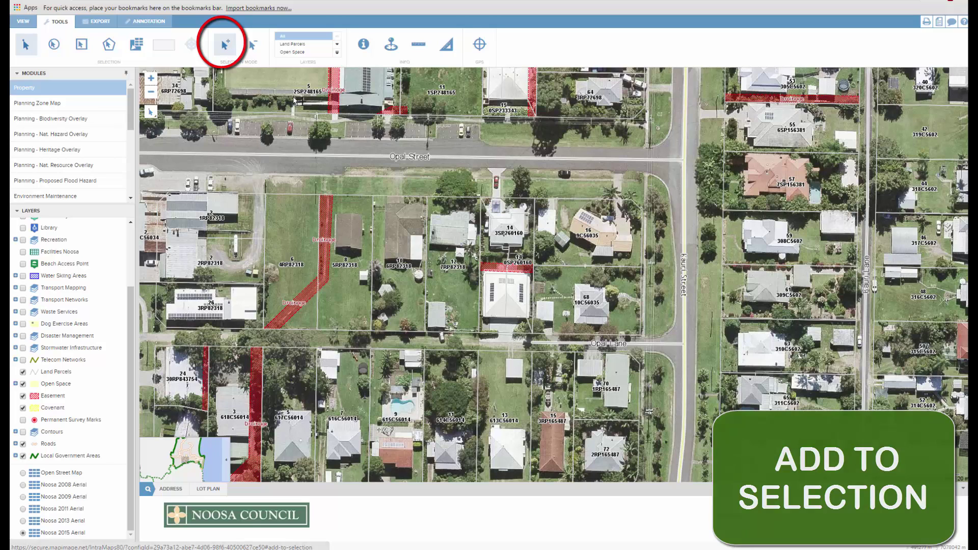
{"action": "left_click", "coordinate": [593, 220]}
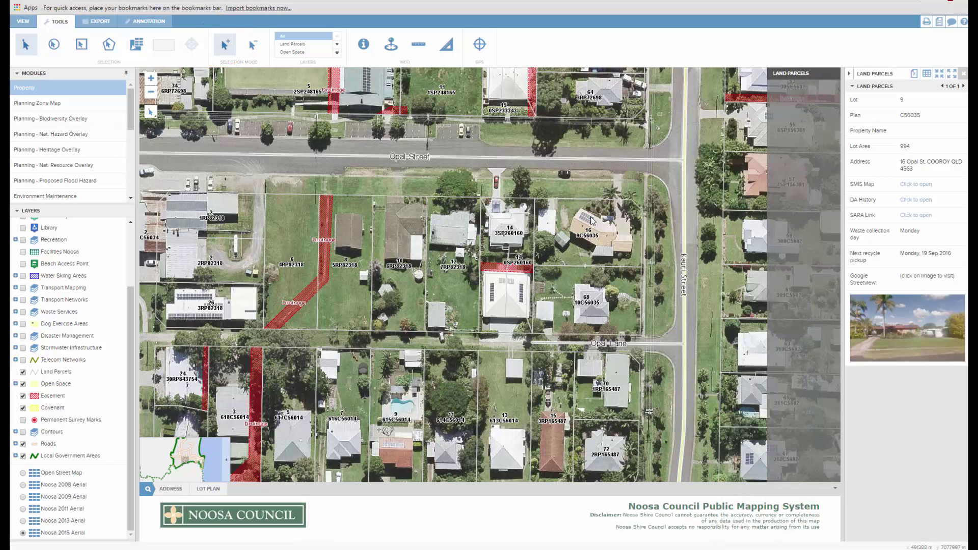
{"action": "left_click", "coordinate": [232, 306]}
{"action": "left_click", "coordinate": [500, 298]}
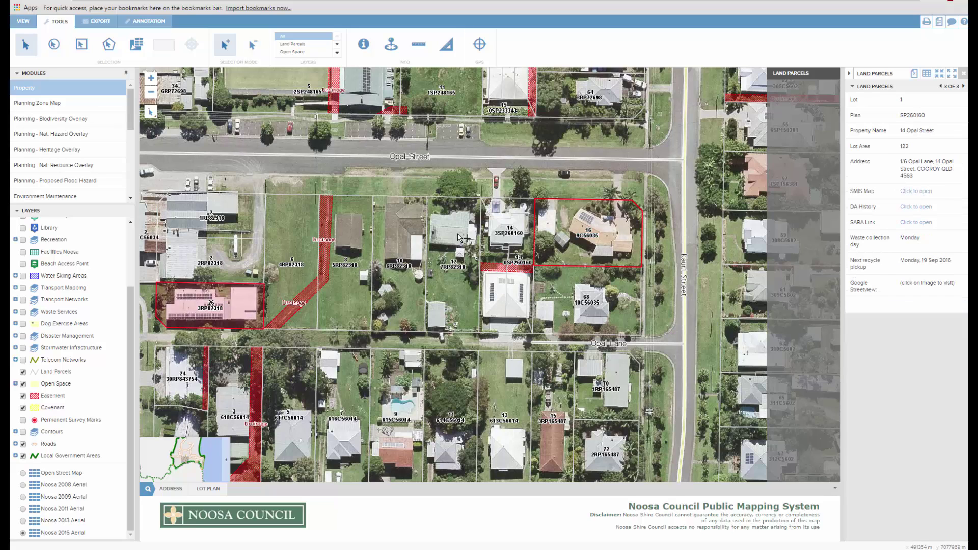
{"action": "left_click", "coordinate": [564, 278]}
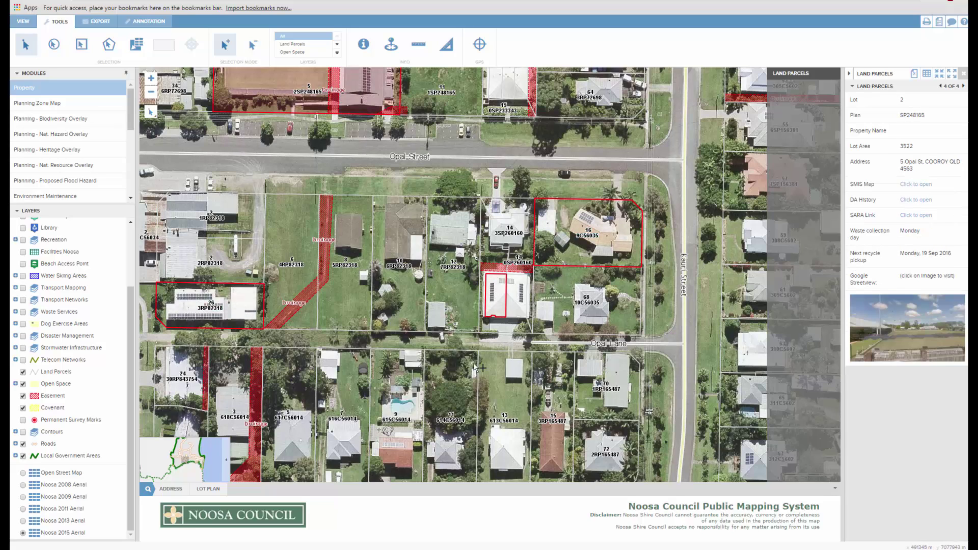
{"action": "left_click", "coordinate": [394, 460]}
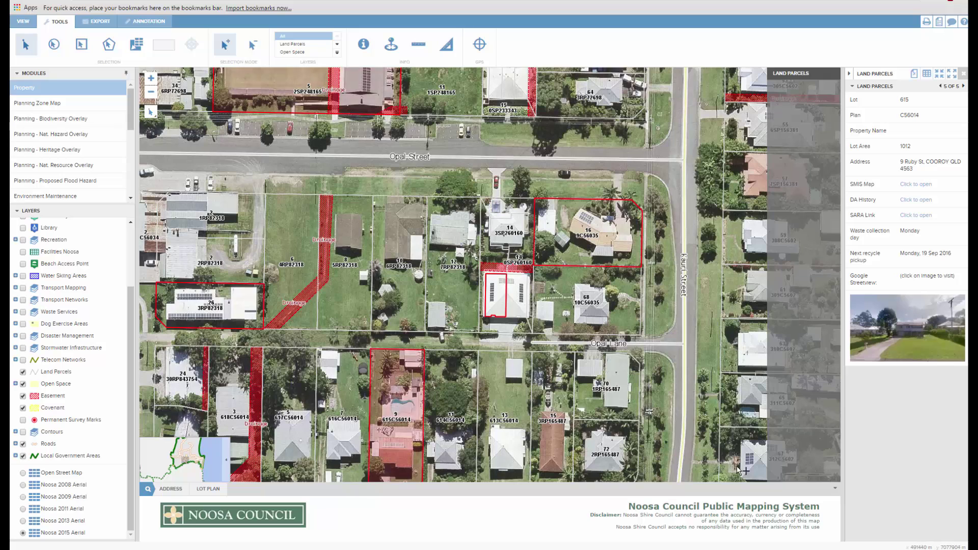
{"action": "left_click", "coordinate": [728, 342]}
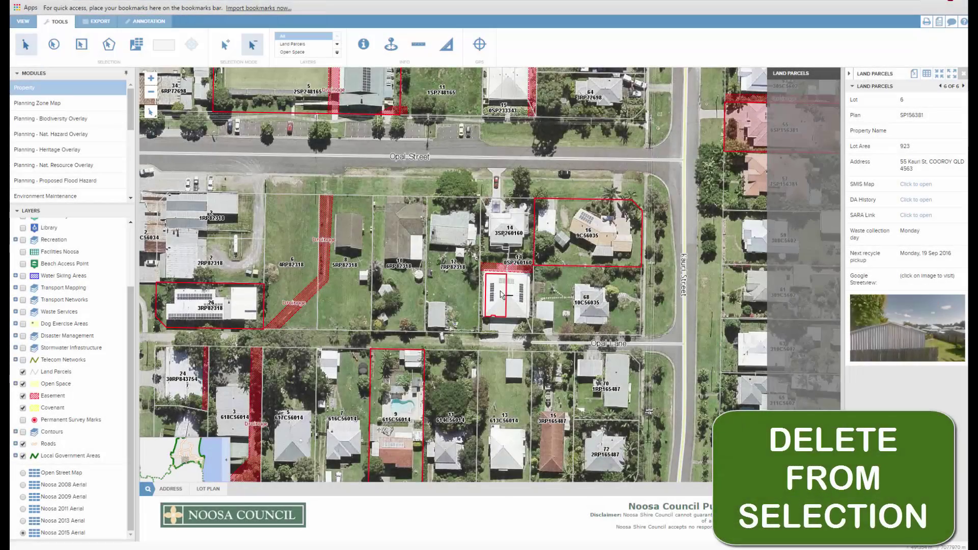
- Remove the small lot, the Kauri Street parcel and the pool parcel, then clear the selection
{"action": "left_click", "coordinate": [502, 294]}
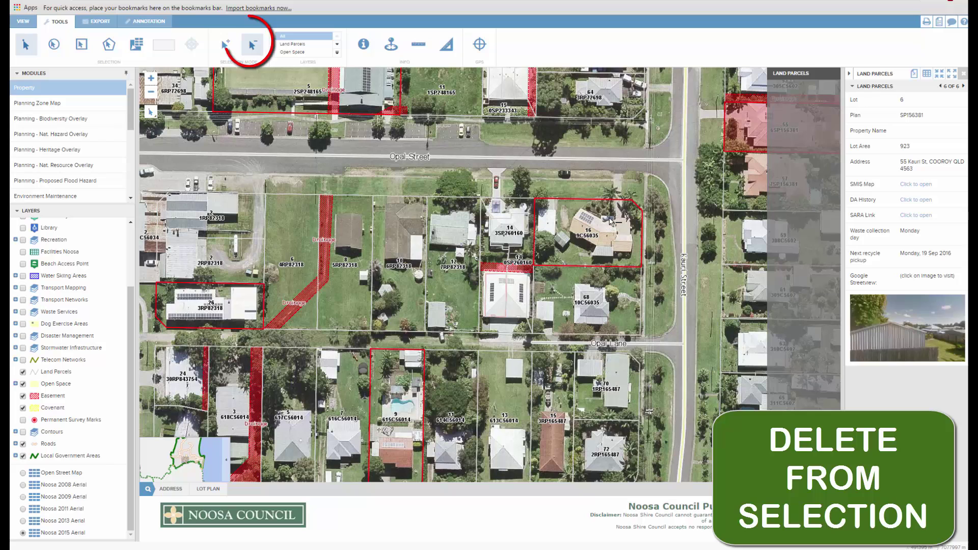
{"action": "left_click", "coordinate": [747, 141]}
{"action": "left_click", "coordinate": [416, 388]}
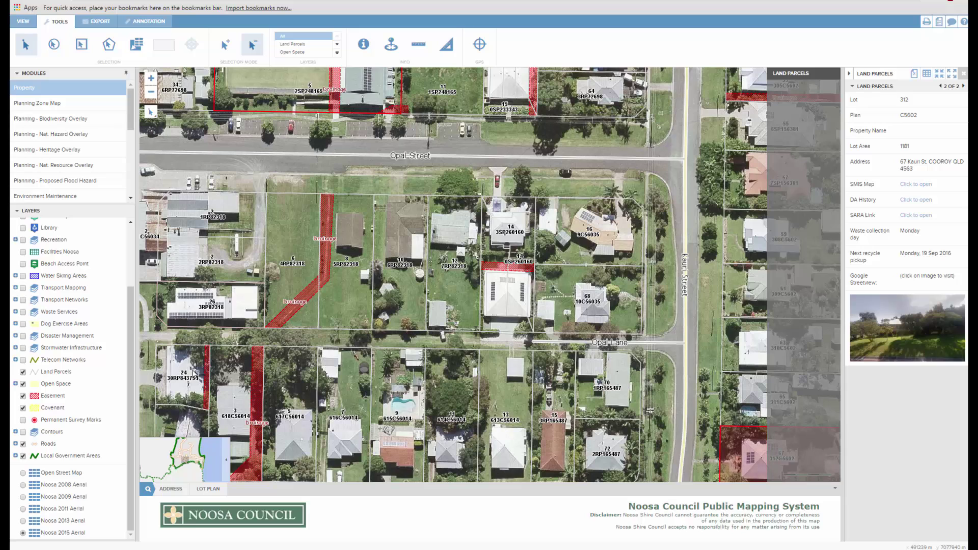
{"action": "left_click", "coordinate": [460, 266]}
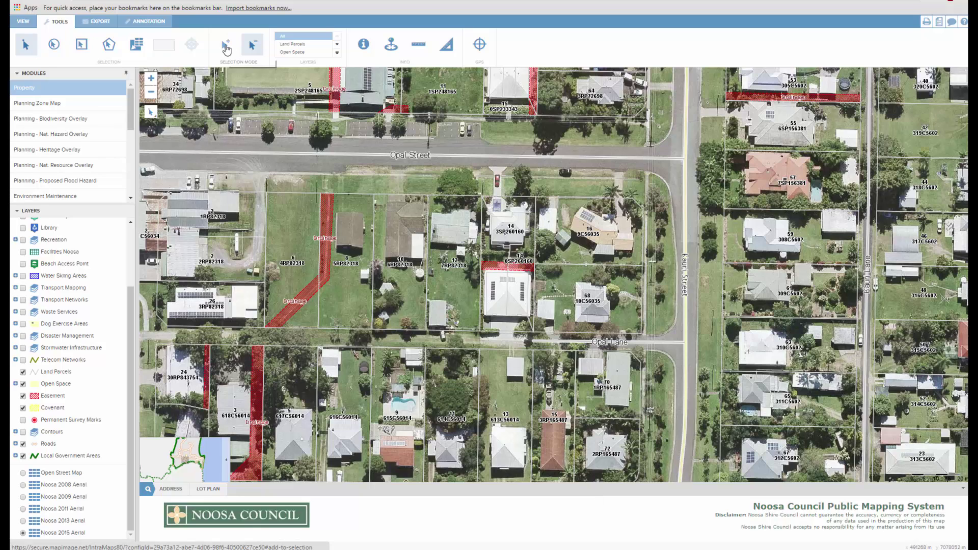
- Select parcels 1, 4, 5 and 6 RP82318, plus 10C56035 and 3SP260160
{"action": "left_click", "coordinate": [225, 47]}
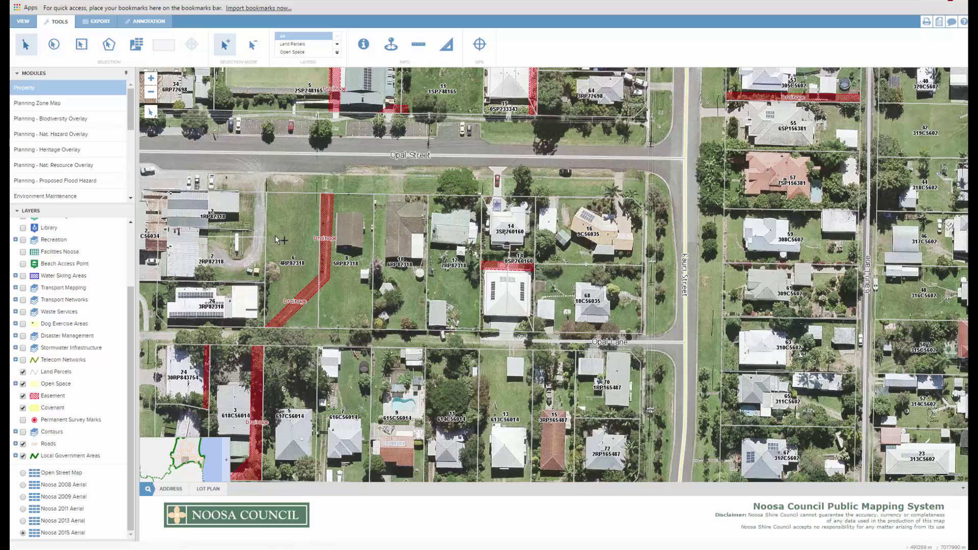
{"action": "left_click", "coordinate": [237, 207]}
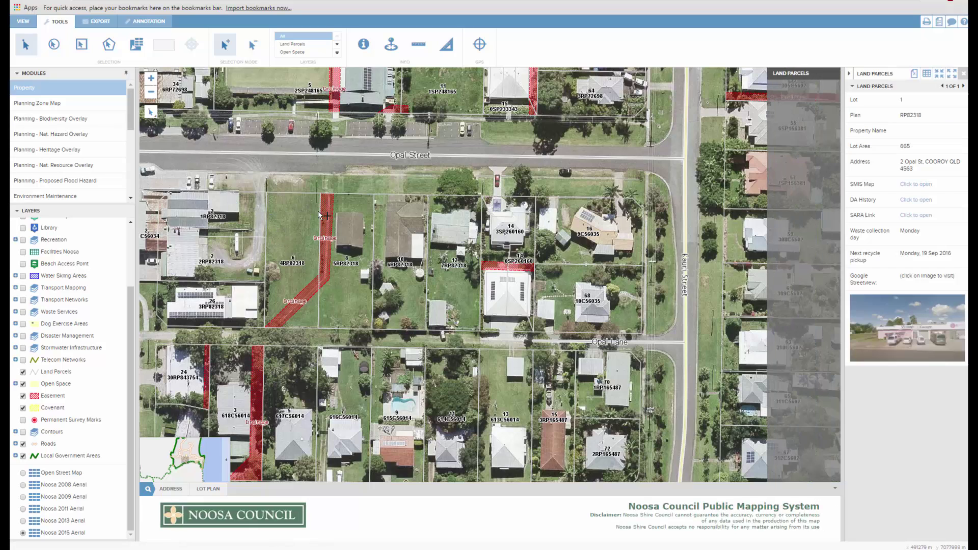
{"action": "left_click", "coordinate": [310, 218]}
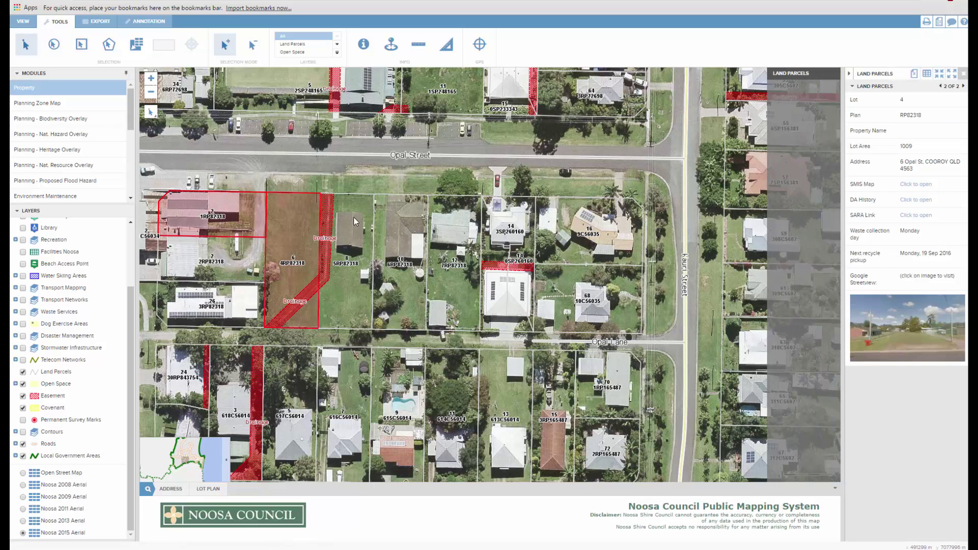
{"action": "left_click", "coordinate": [357, 224]}
{"action": "left_click", "coordinate": [399, 224]}
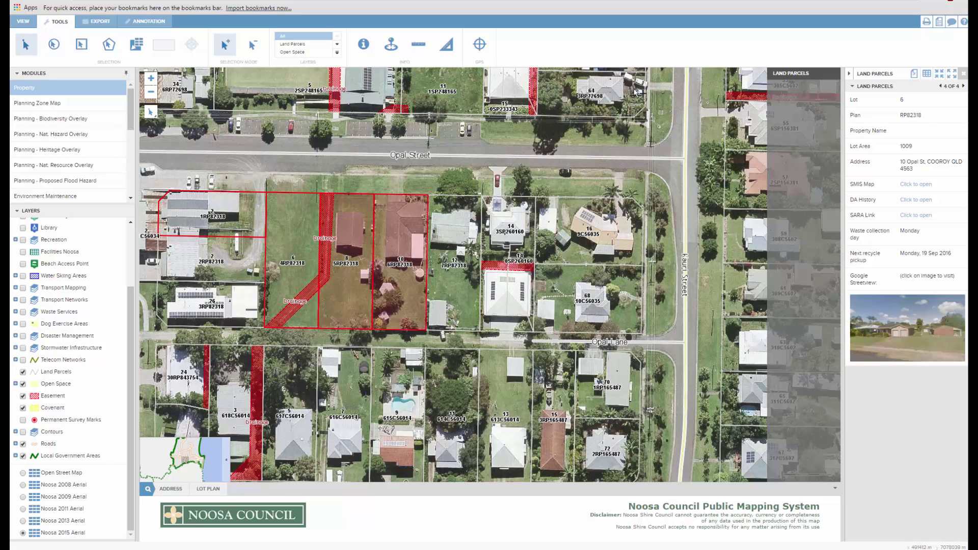
{"action": "left_click", "coordinate": [606, 296]}
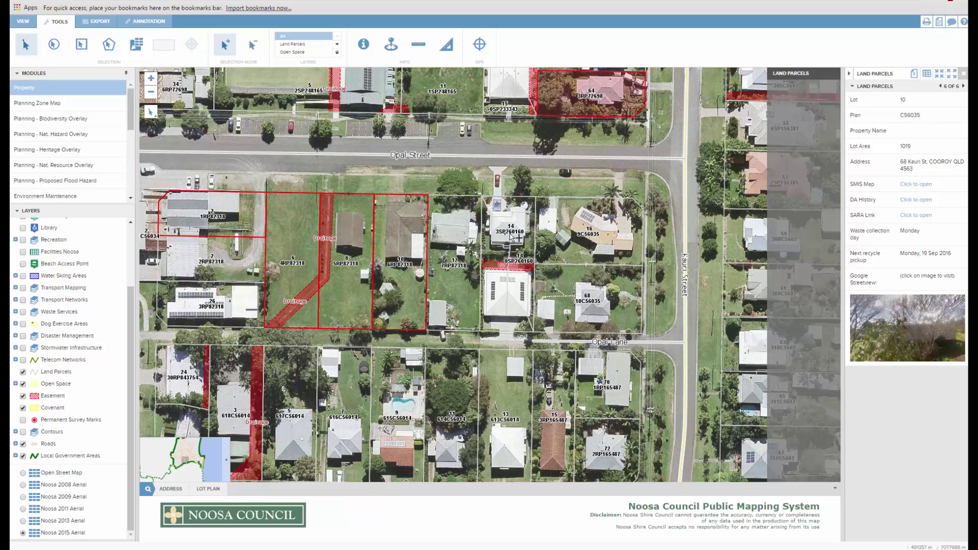
{"action": "left_click", "coordinate": [506, 216]}
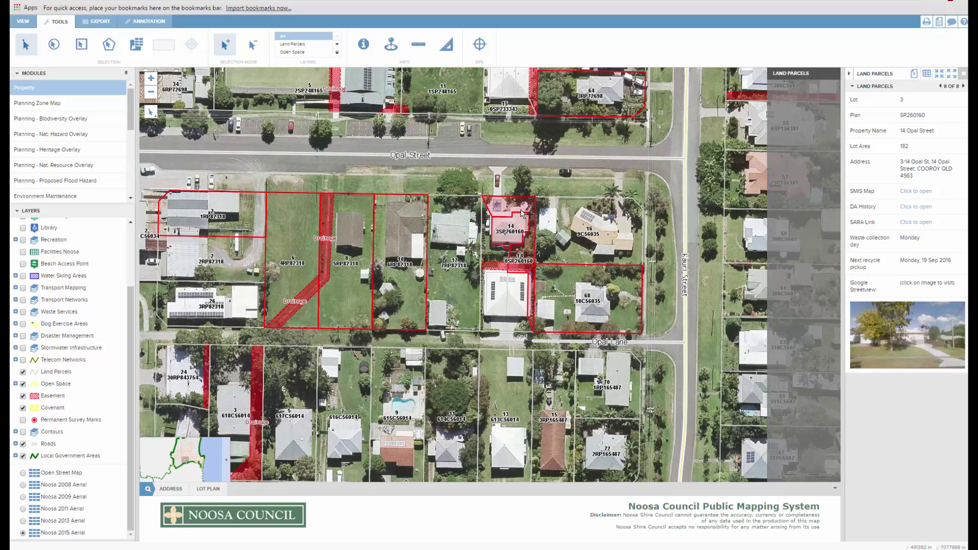
- Add the Ruby St and south Kauri St parcels, including 618C56014, 616C56014, 13 Ruby and 72 Kauri
{"action": "left_click", "coordinate": [252, 45]}
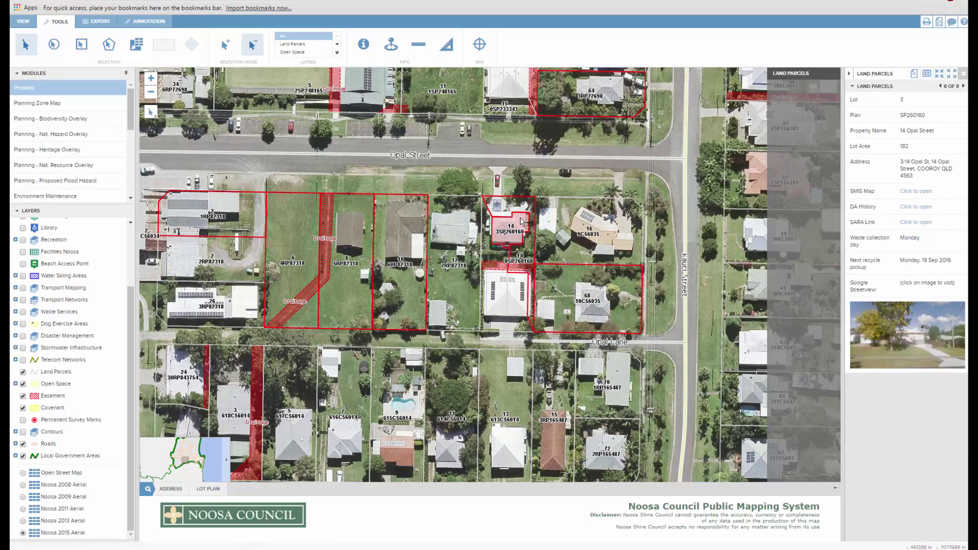
{"action": "left_click", "coordinate": [225, 44]}
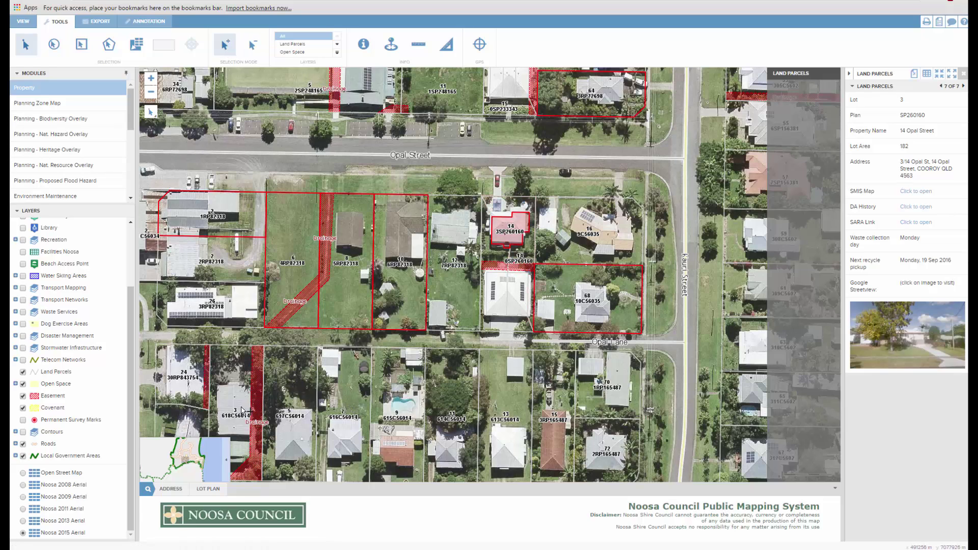
{"action": "left_click", "coordinate": [243, 411]}
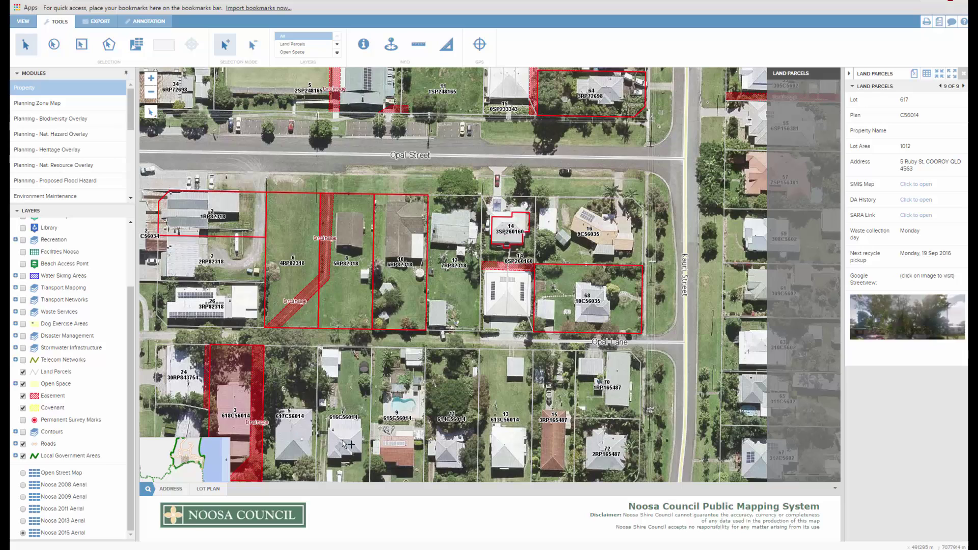
{"action": "left_click", "coordinate": [345, 444]}
{"action": "left_click", "coordinate": [439, 454]}
{"action": "left_click", "coordinate": [503, 456]}
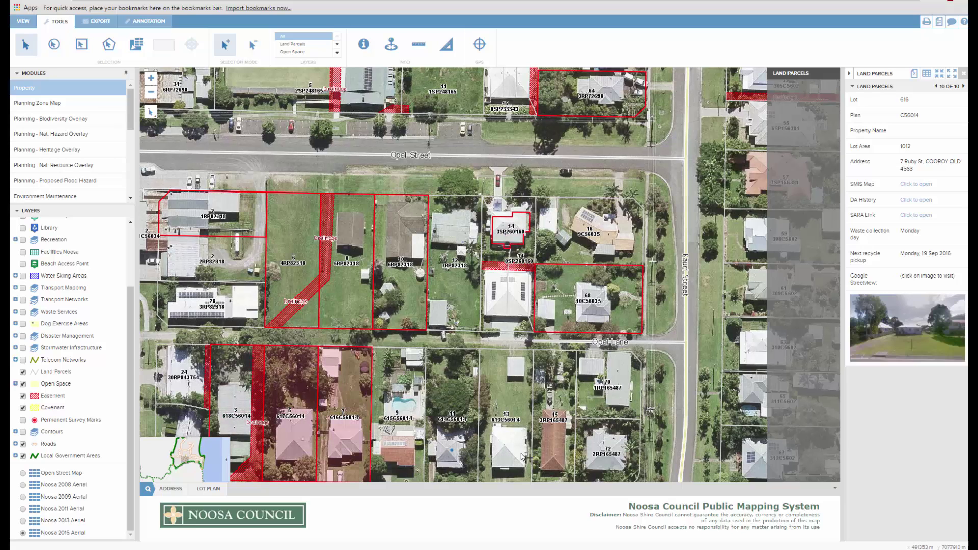
{"action": "left_click", "coordinate": [567, 466]}
{"action": "left_click", "coordinate": [599, 440]}
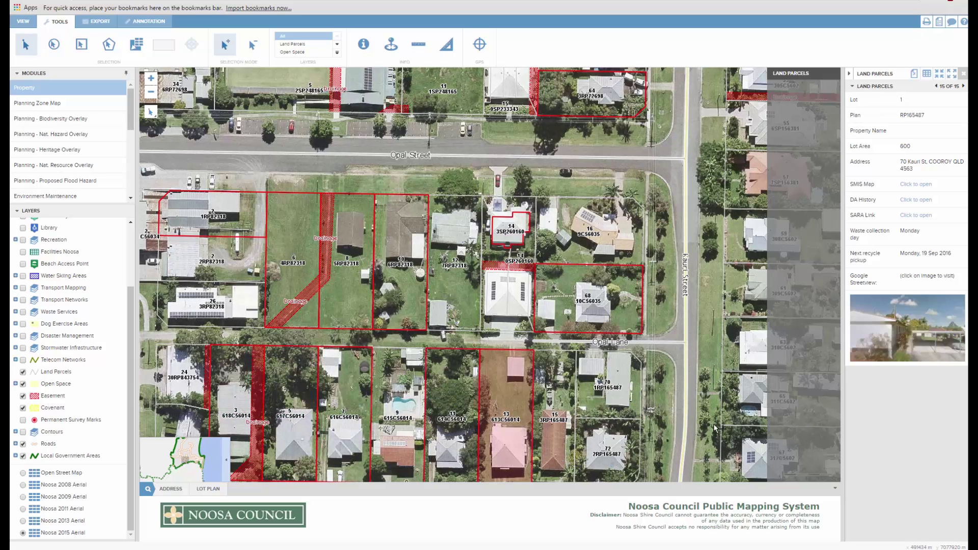
- Add the Kauri St parcels from 65 to 57 Kauri St and the 15 Opal St parcel
{"action": "left_click", "coordinate": [747, 363]}
{"action": "left_click", "coordinate": [749, 315]}
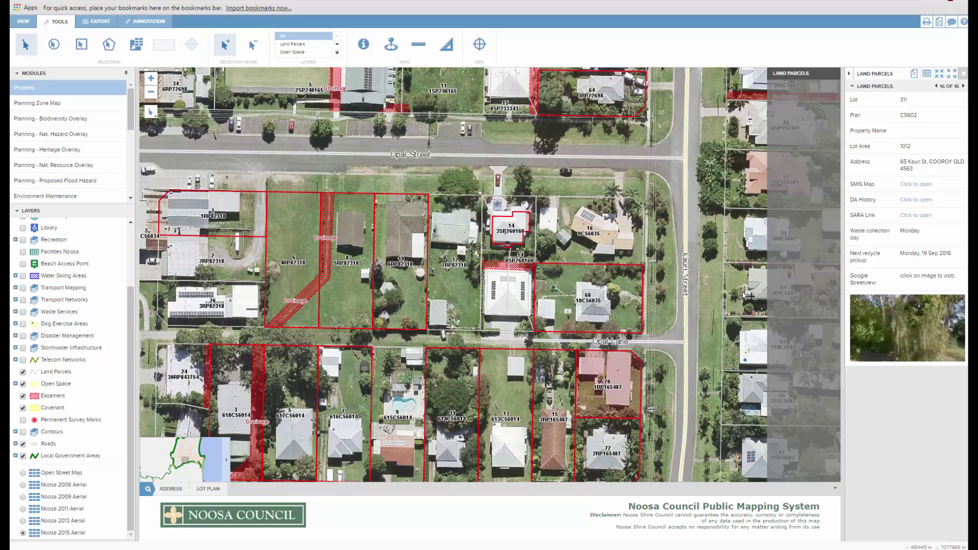
{"action": "left_click", "coordinate": [748, 296]}
{"action": "left_click", "coordinate": [748, 235]}
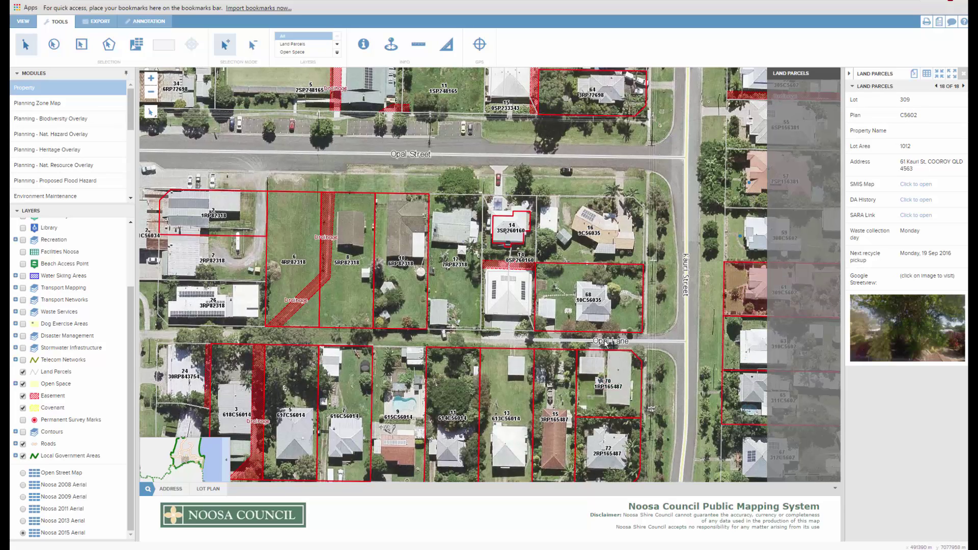
{"action": "left_click", "coordinate": [748, 189]}
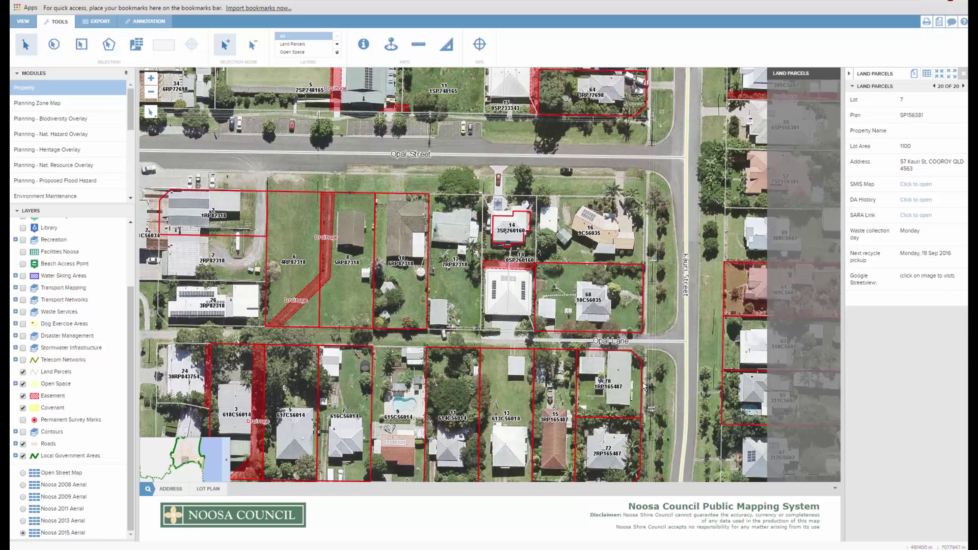
{"action": "left_click", "coordinate": [516, 167]}
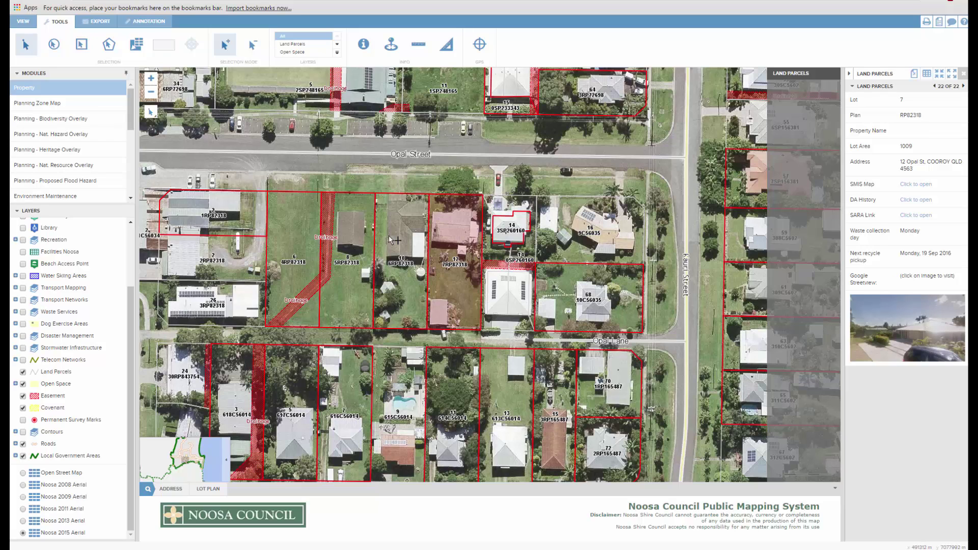
- Export the selected parcels to CSV and open the downloaded Land Parcels (1).csv
{"action": "left_click", "coordinate": [915, 75]}
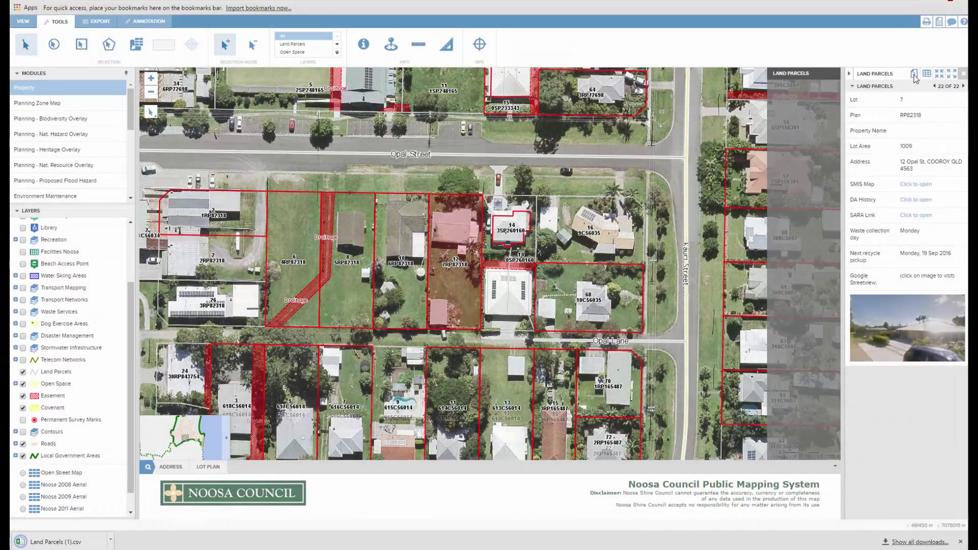
{"action": "left_click", "coordinate": [80, 544]}
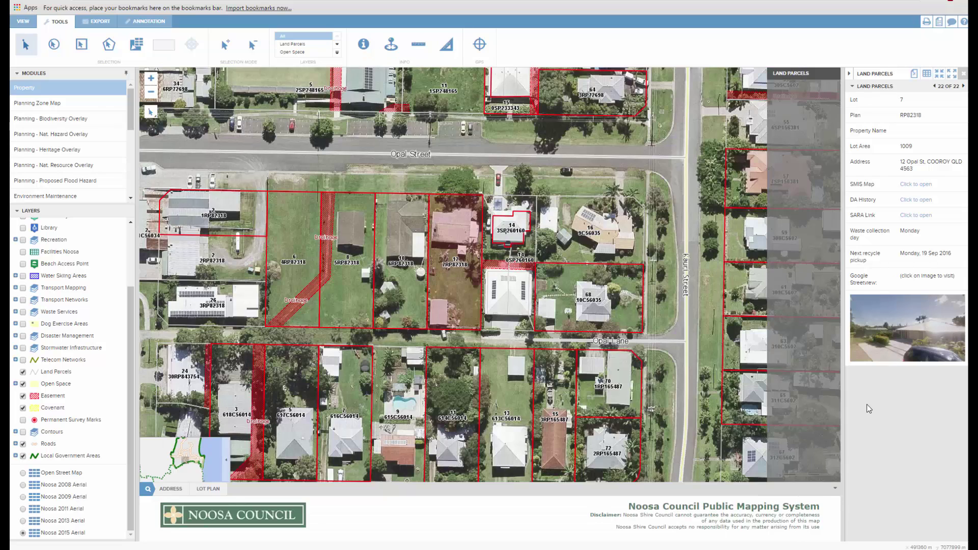
- Pick 618C56014 (3 Ruby St) from the Info List, zoom to it, then to the entire selection
{"action": "left_click", "coordinate": [926, 82]}
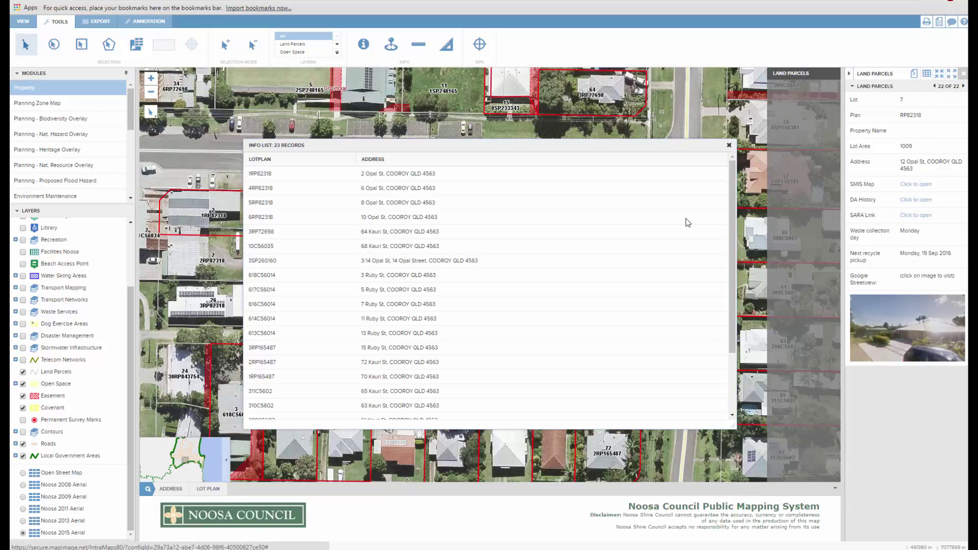
{"action": "scroll", "coordinate": [636, 255], "scroll_direction": "down", "scroll_amount": 2}
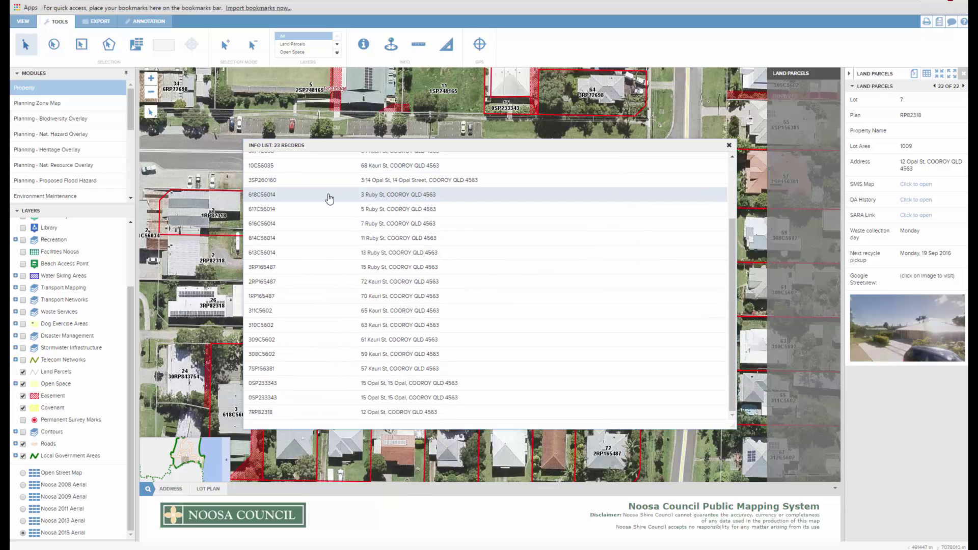
{"action": "left_click", "coordinate": [263, 198]}
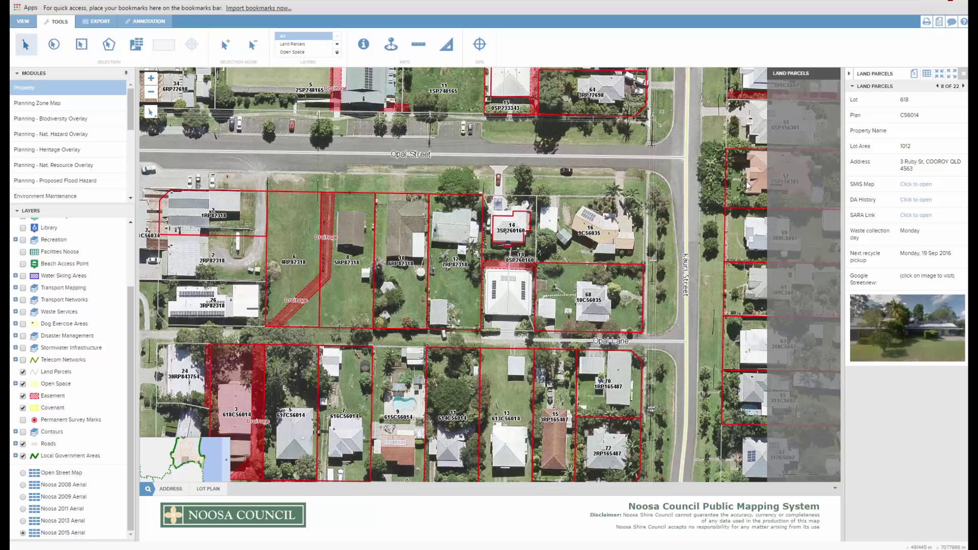
{"action": "left_click", "coordinate": [945, 77]}
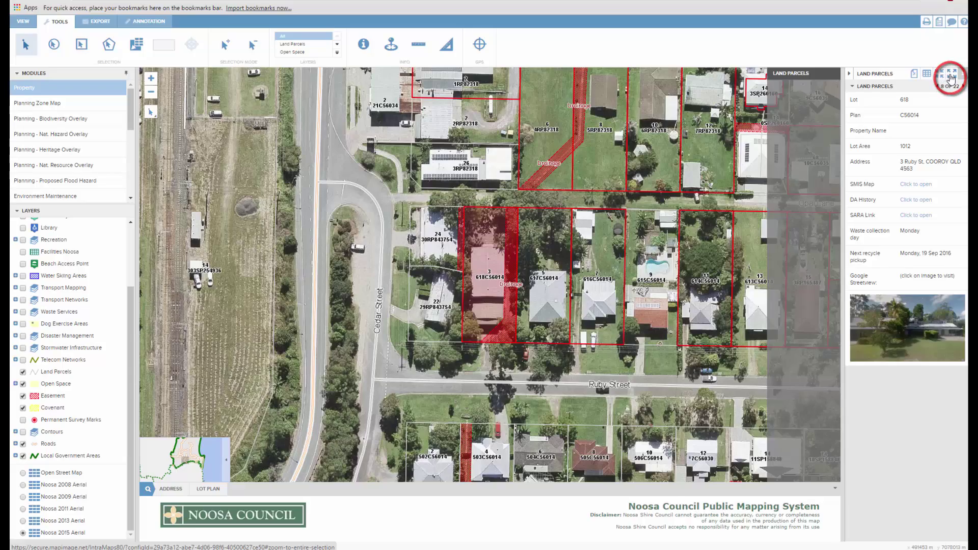
{"action": "left_click", "coordinate": [952, 74]}
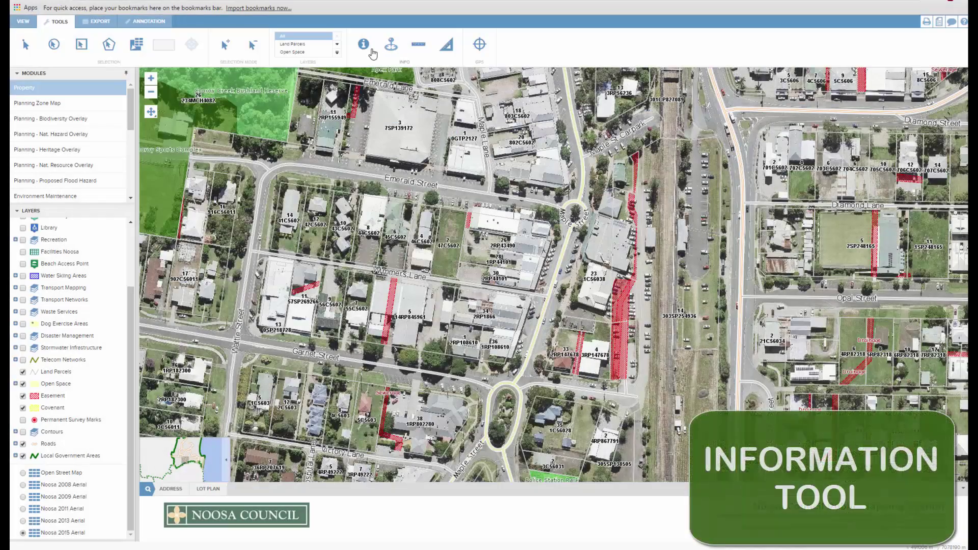
{"action": "left_click", "coordinate": [370, 49]}
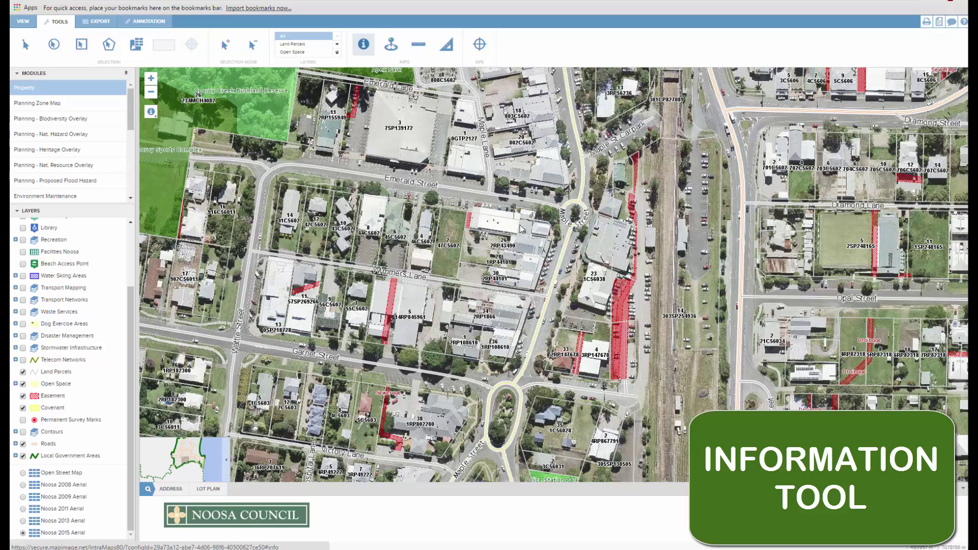
{"action": "left_click", "coordinate": [598, 340]}
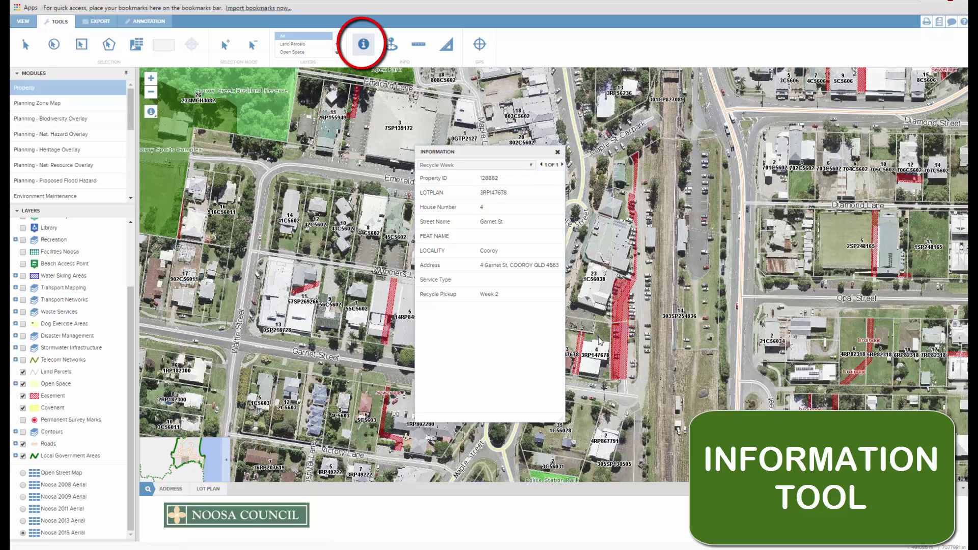
{"action": "left_click", "coordinate": [558, 153]}
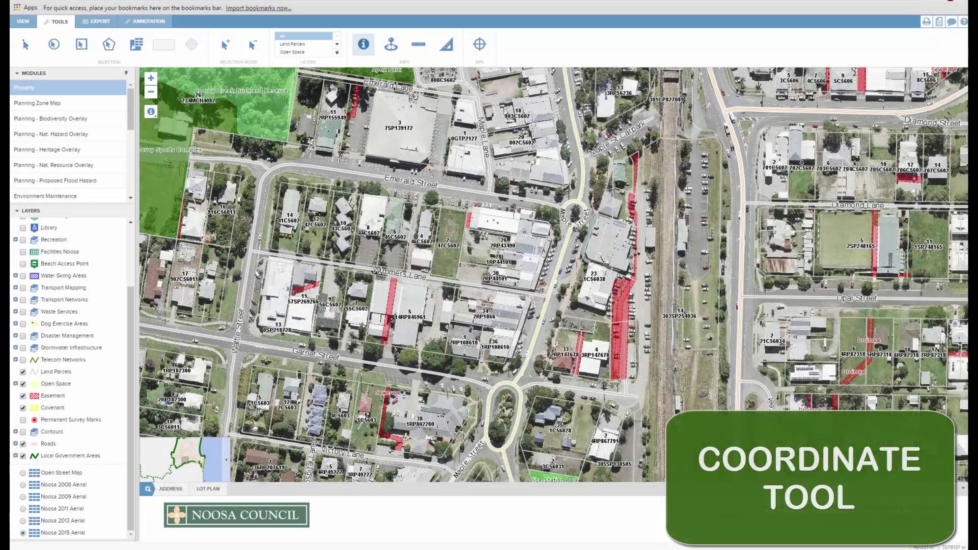
- Read a map point's coordinates in Latitude/Longitude and select the latitude -26.417593
{"action": "left_click", "coordinate": [391, 45]}
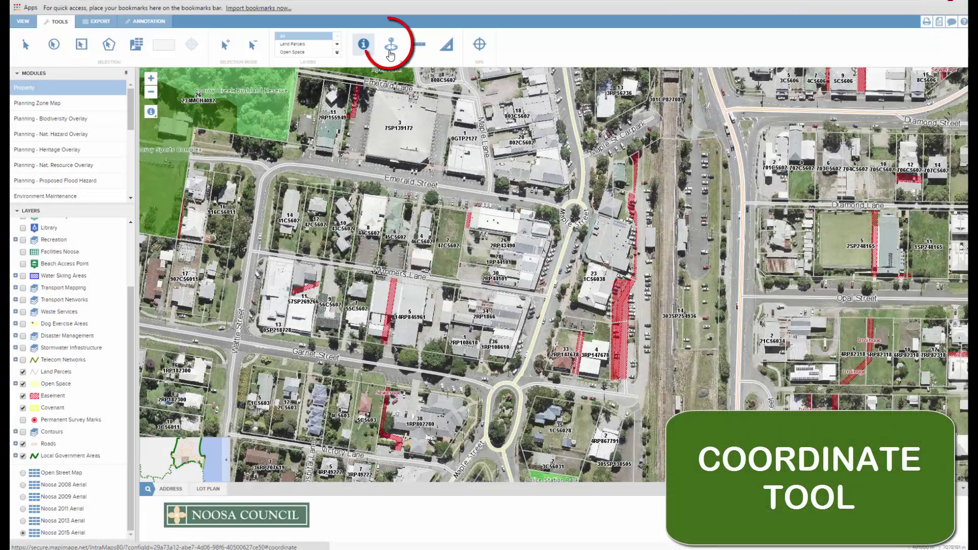
{"action": "left_click", "coordinate": [685, 241]}
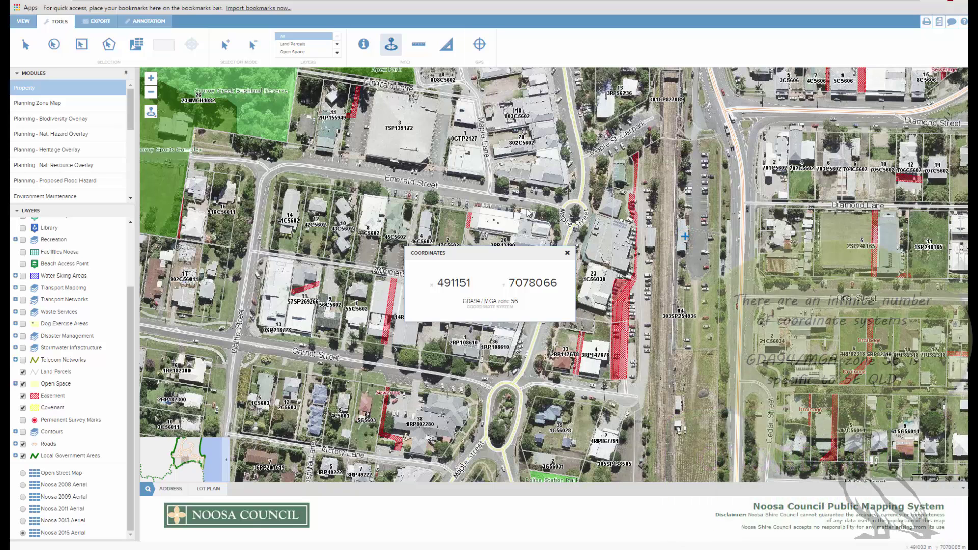
{"action": "left_click", "coordinate": [22, 23]}
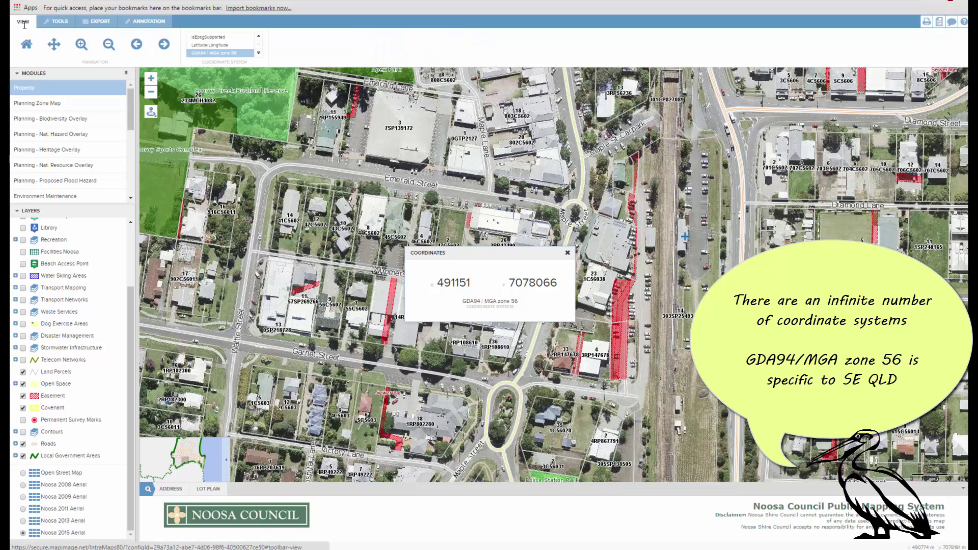
{"action": "left_click", "coordinate": [229, 46]}
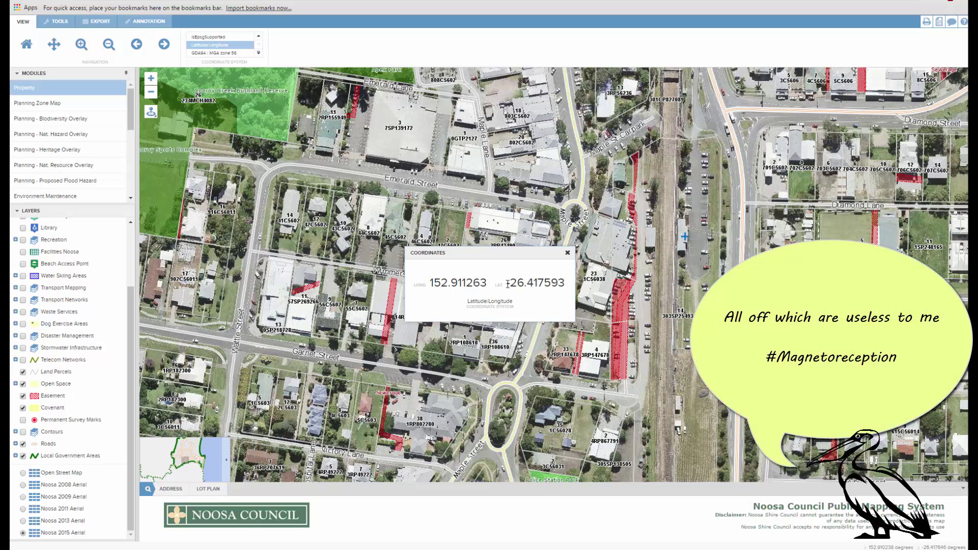
{"action": "left_click_drag", "start_coordinate": [507, 283], "coordinate": [566, 283]}
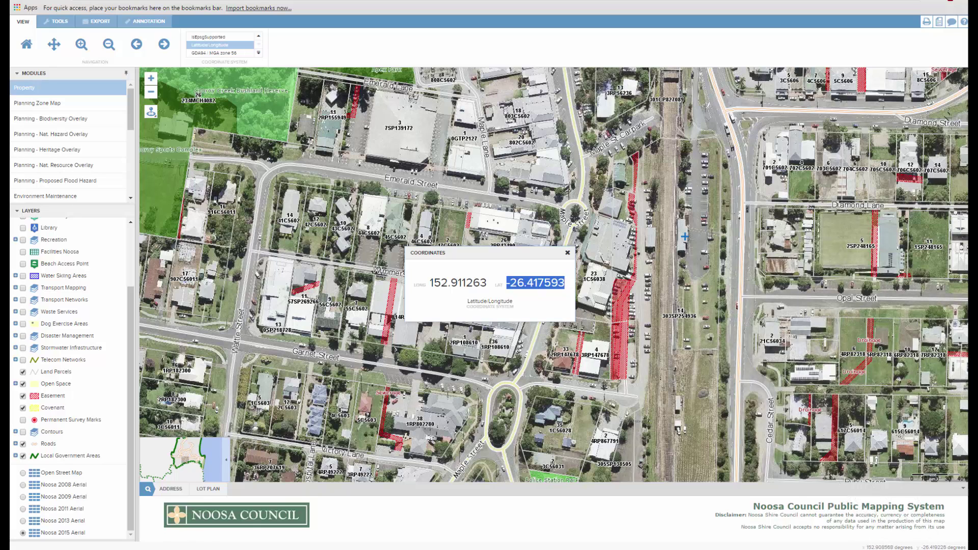
{"action": "key", "text": "super"}
- Launch Google Earth Pro and enter the latitude -26.417593 in its search box
{"action": "type", "text": "google"}
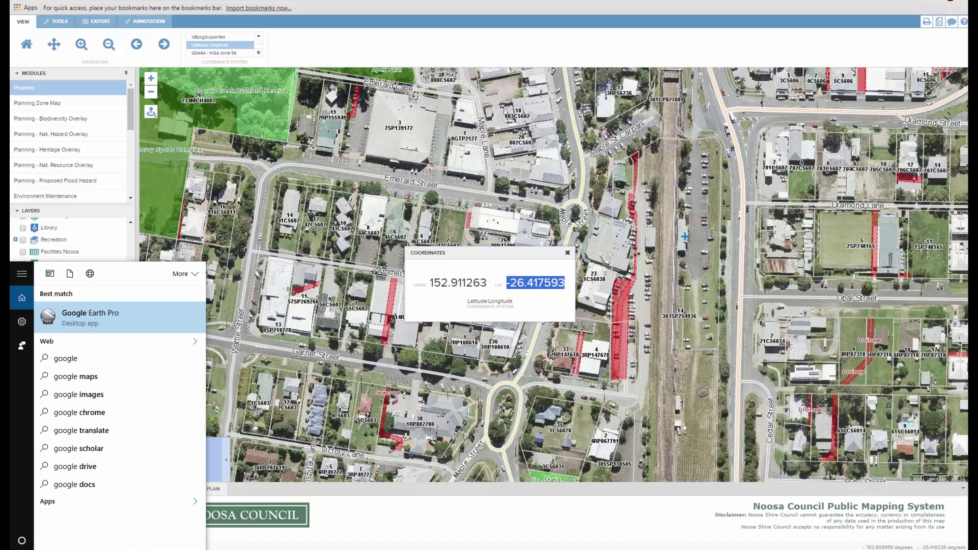
{"action": "left_click", "coordinate": [112, 312]}
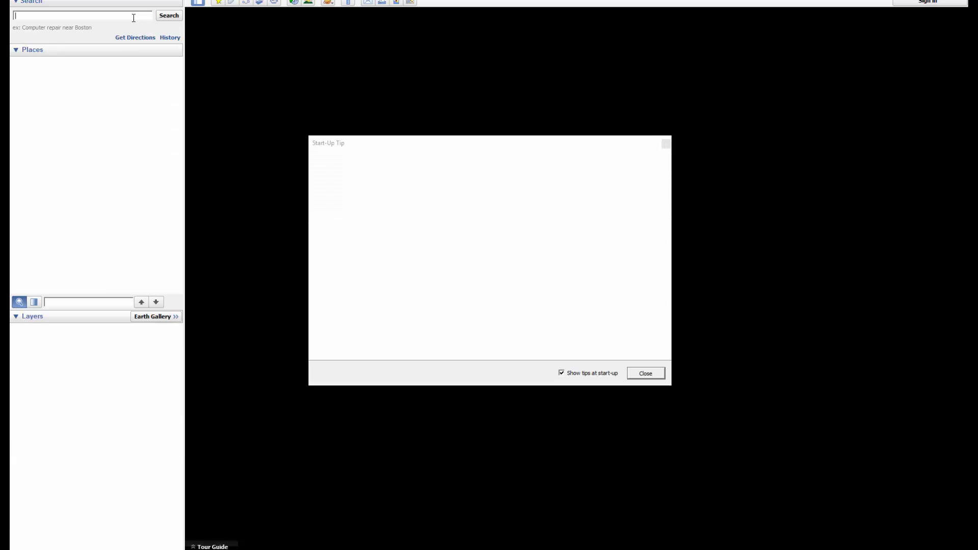
{"action": "left_click", "coordinate": [652, 375]}
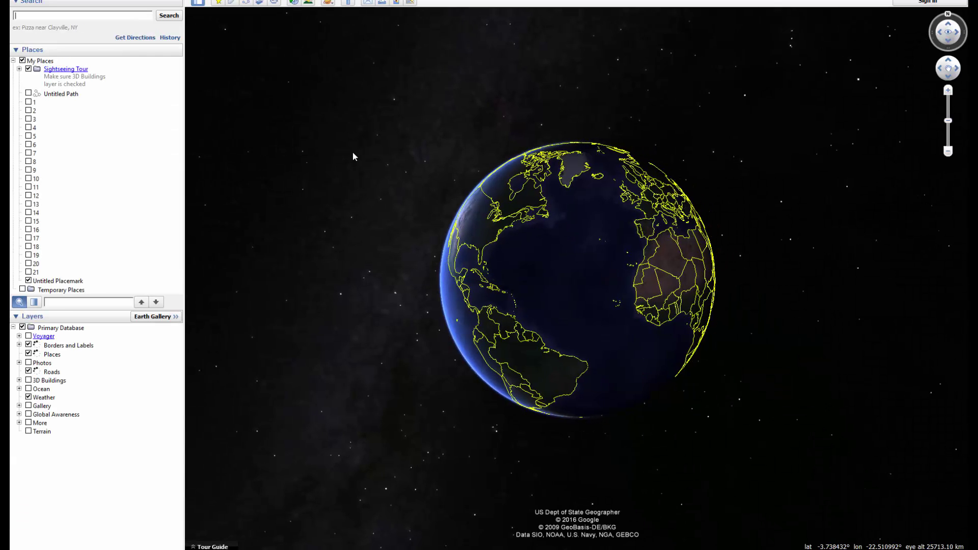
{"action": "type", "text": "-26.417593,"}
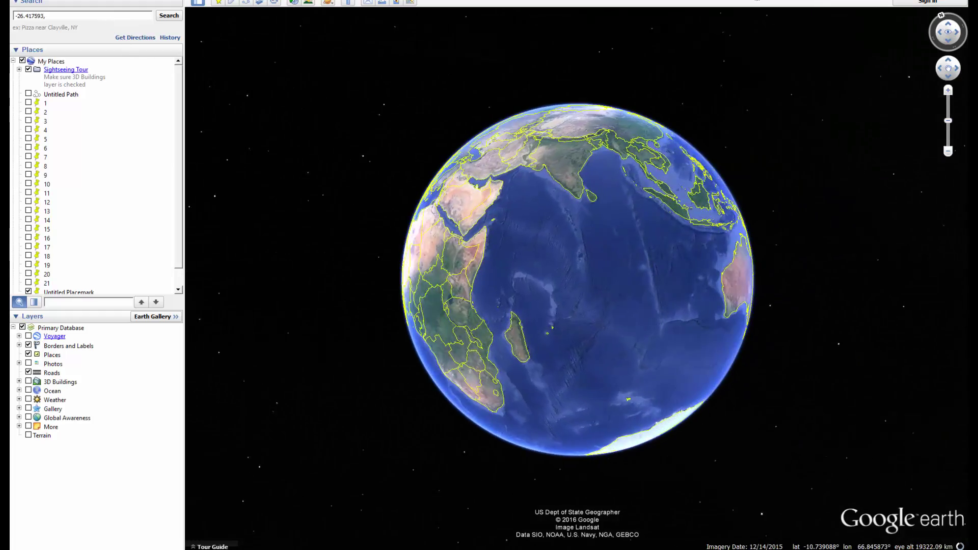
- Copy the longitude 152.911263 from the council map and search the coordinates in Google Earth
{"action": "key", "text": "alt+Tab"}
{"action": "left_click", "coordinate": [433, 284]}
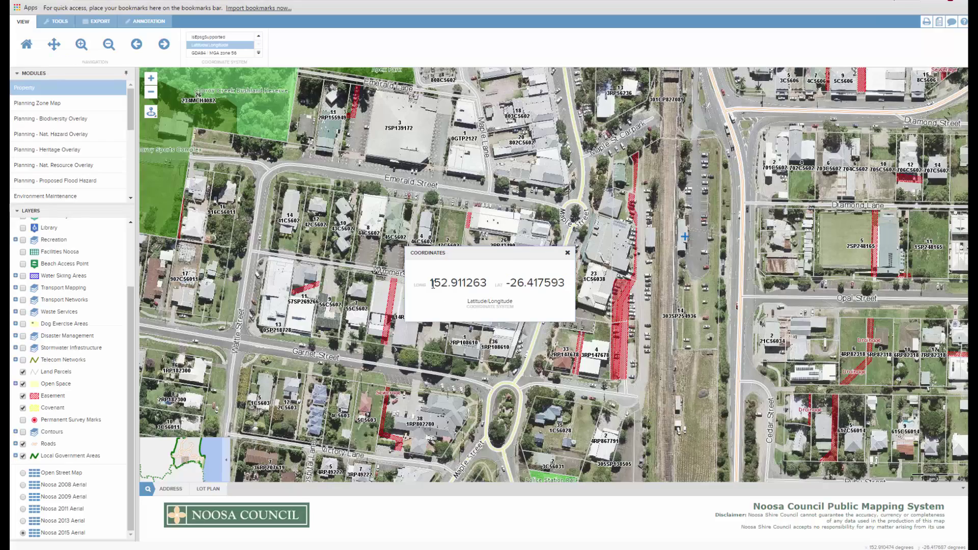
{"action": "left_click_drag", "start_coordinate": [431, 284], "coordinate": [492, 283]}
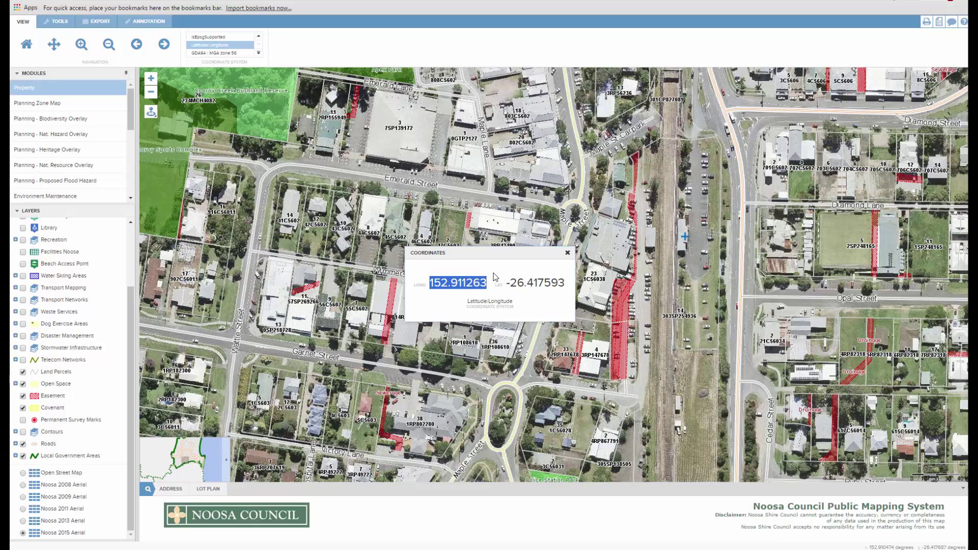
{"action": "key", "text": "alt+Tab"}
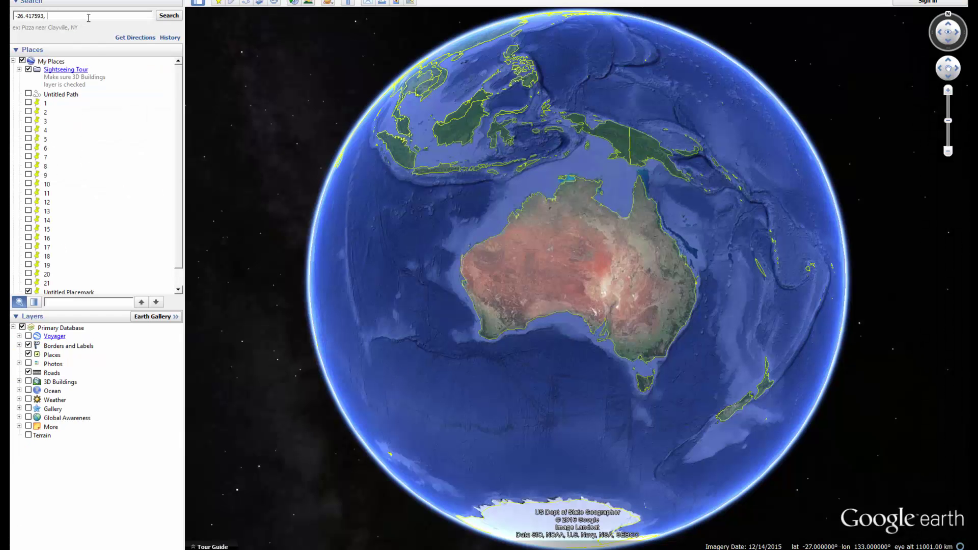
{"action": "left_click", "coordinate": [169, 16]}
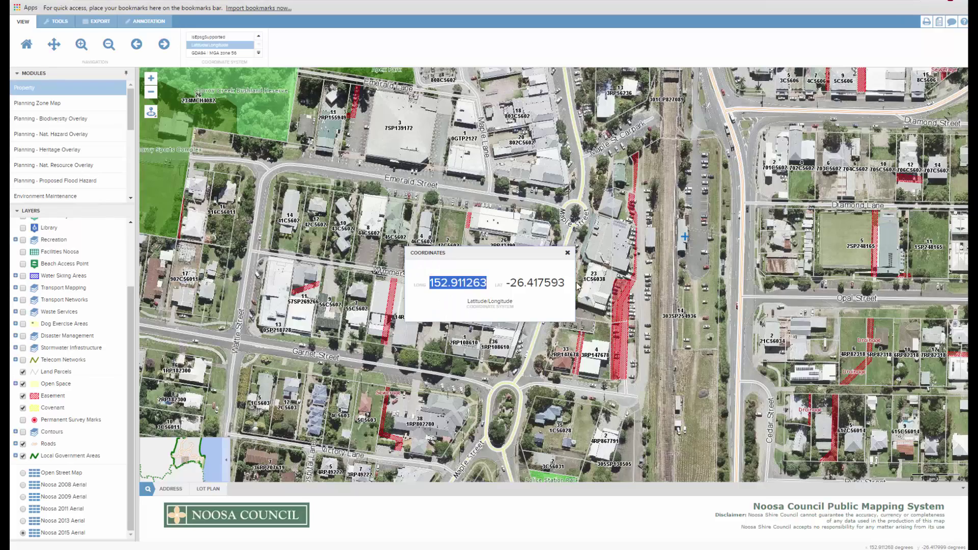
- Close the Coordinates box and start a distance measurement west along Emerald Street to where it turns south
{"action": "left_click", "coordinate": [568, 252]}
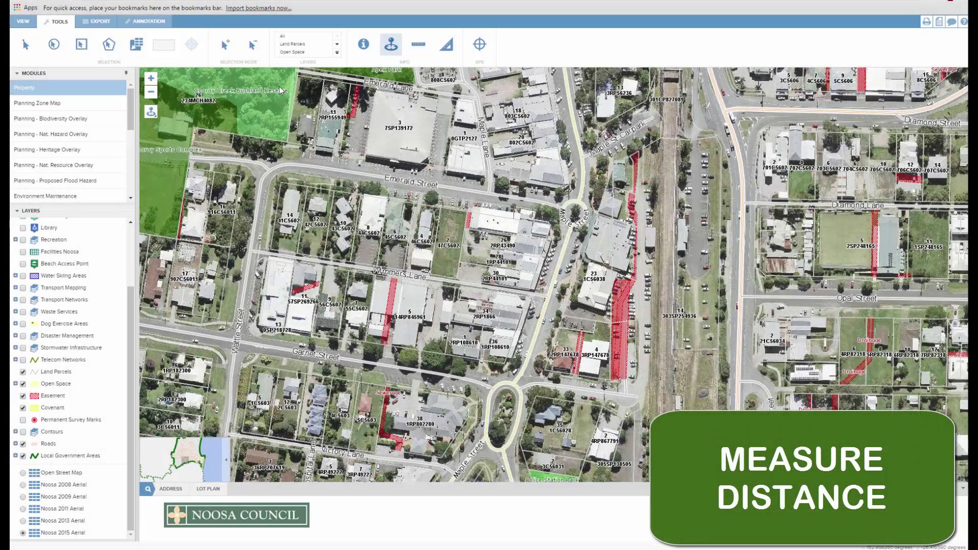
{"action": "left_click", "coordinate": [419, 50]}
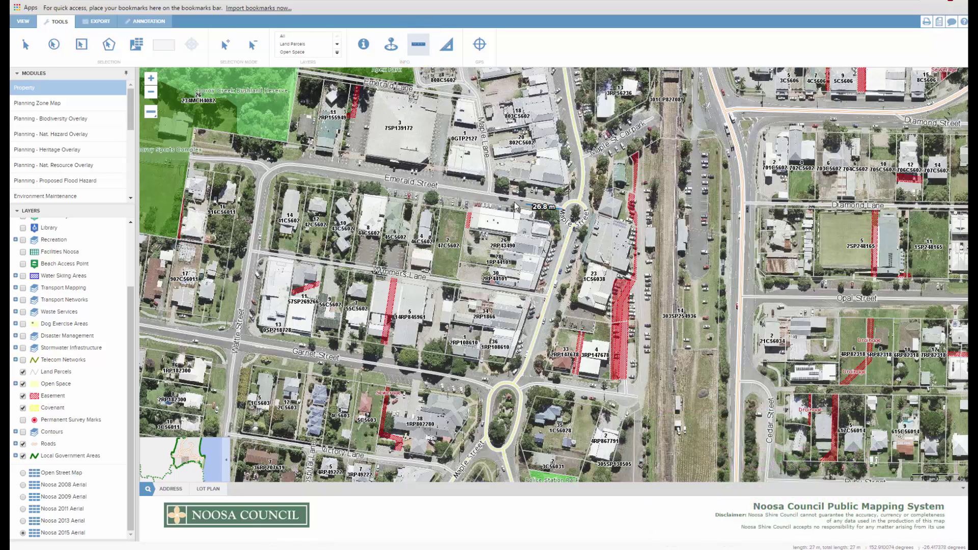
{"action": "left_click", "coordinate": [488, 194]}
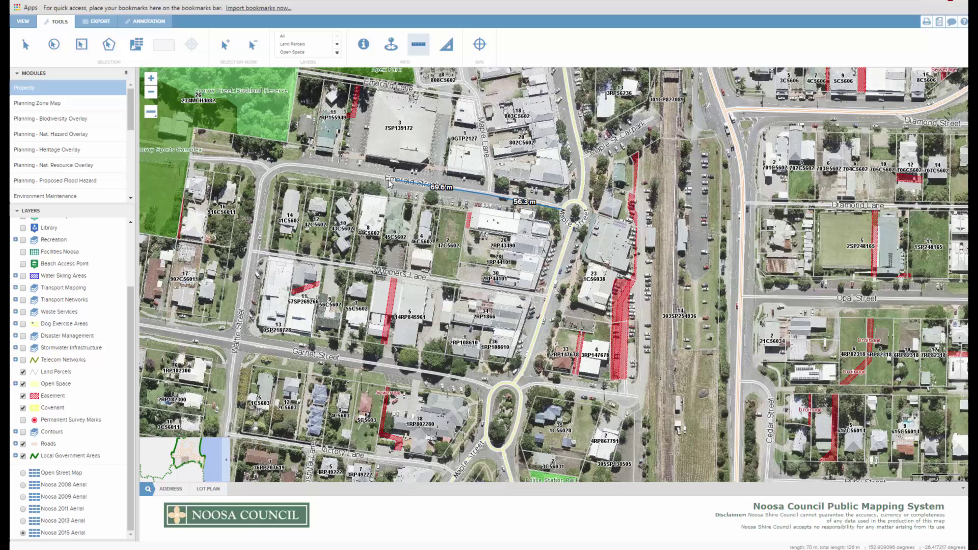
{"action": "left_click", "coordinate": [324, 169]}
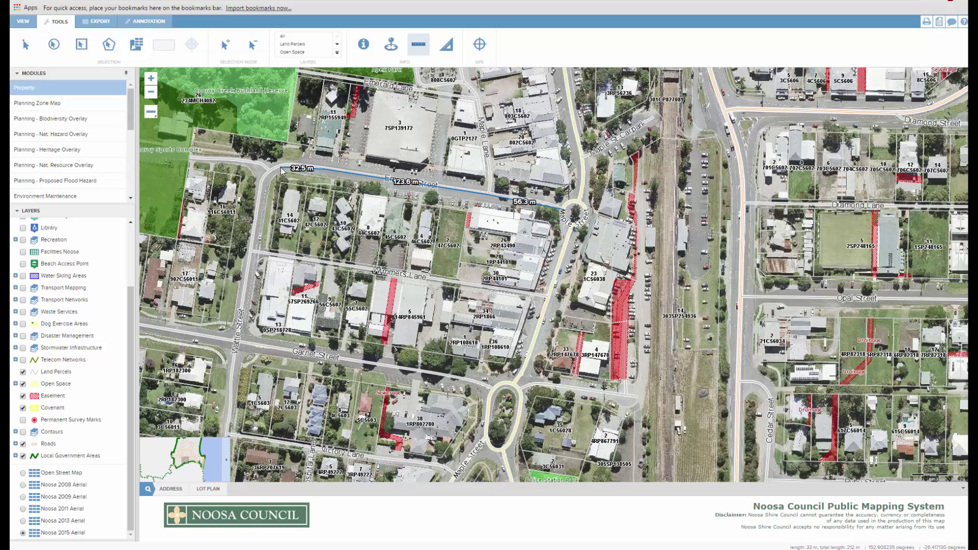
{"action": "left_click", "coordinate": [279, 166]}
{"action": "left_click", "coordinate": [265, 188]}
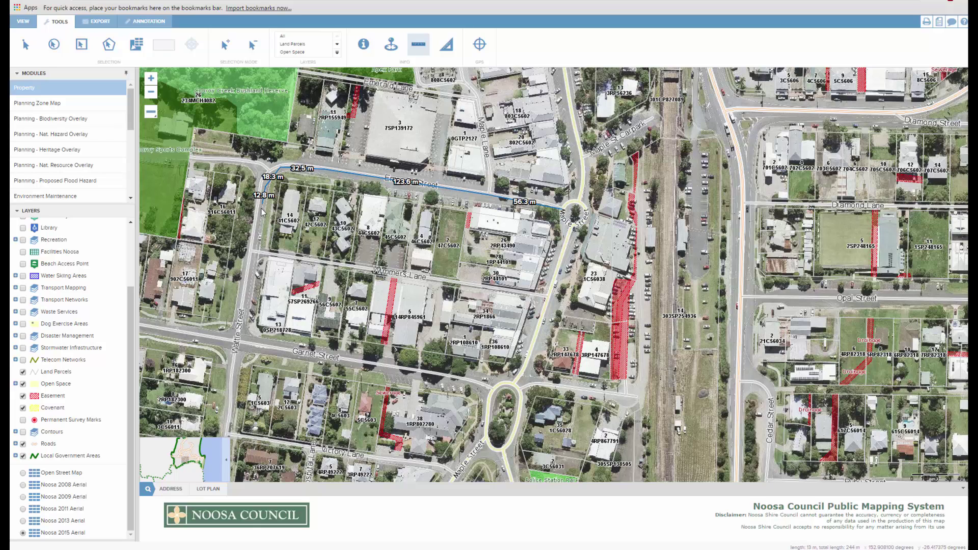
- Continue the loop along Garnet Street and back north to the start, totalling 673.3 m
{"action": "left_click", "coordinate": [240, 331]}
{"action": "left_click", "coordinate": [295, 349]}
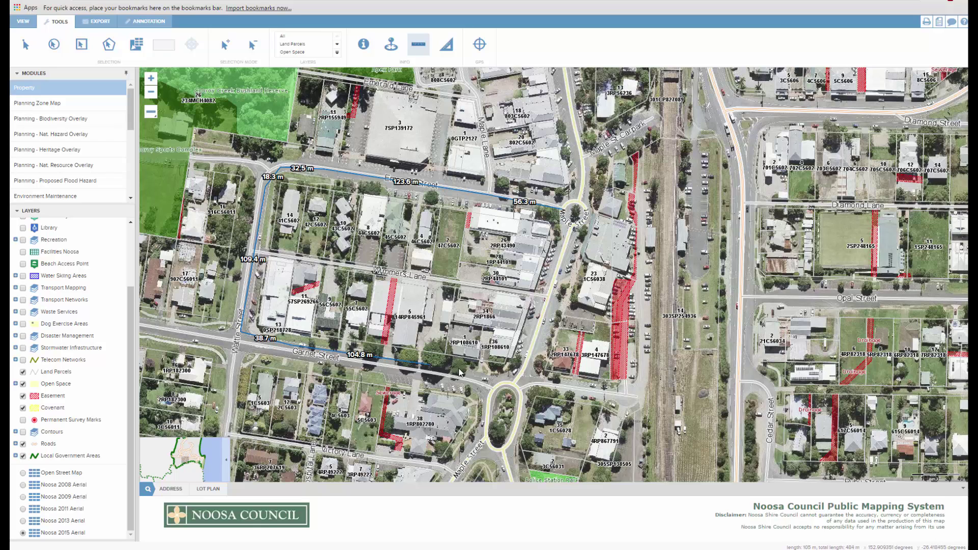
{"action": "left_click", "coordinate": [500, 375]}
{"action": "left_click", "coordinate": [518, 372]}
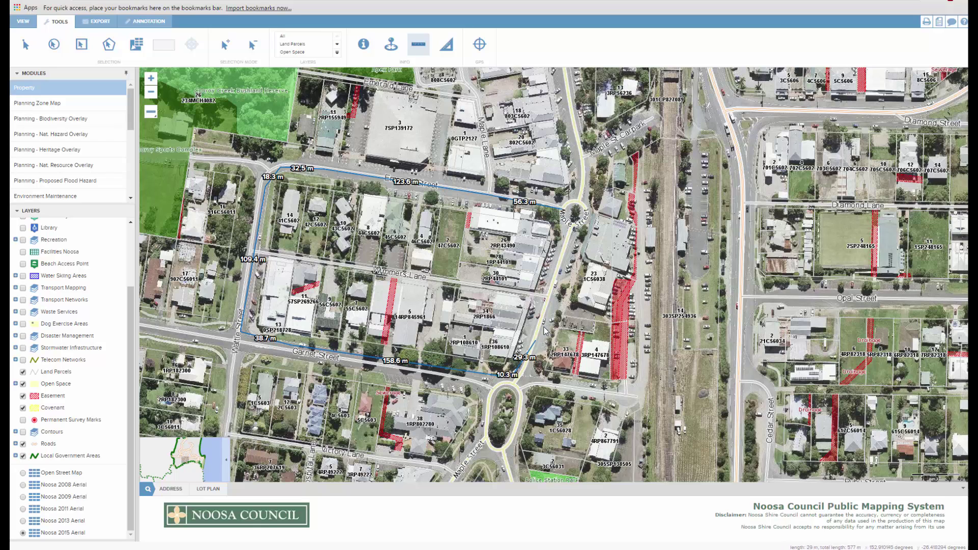
{"action": "double_click", "coordinate": [563, 212]}
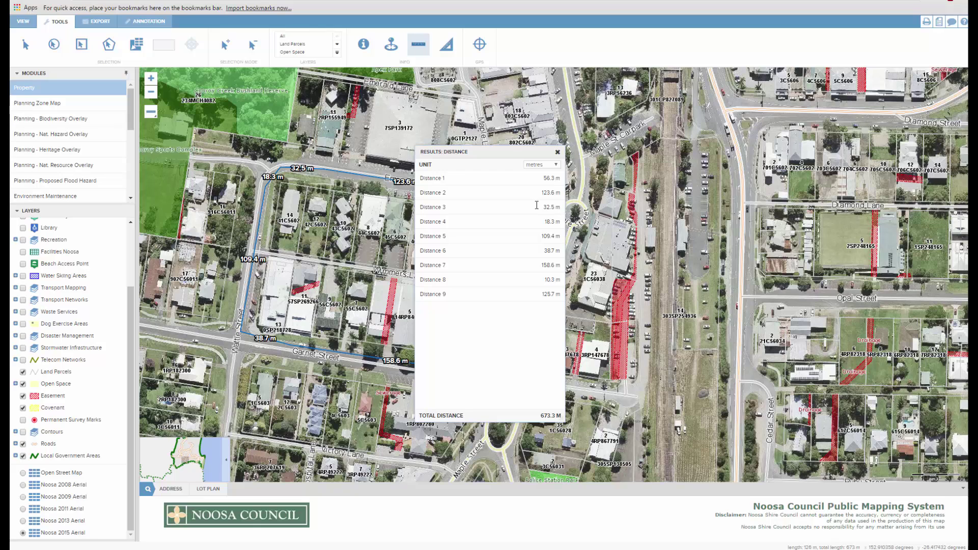
- Move the distance results beside the route and show the distances in miles
{"action": "left_click_drag", "start_coordinate": [495, 155], "coordinate": [695, 138]}
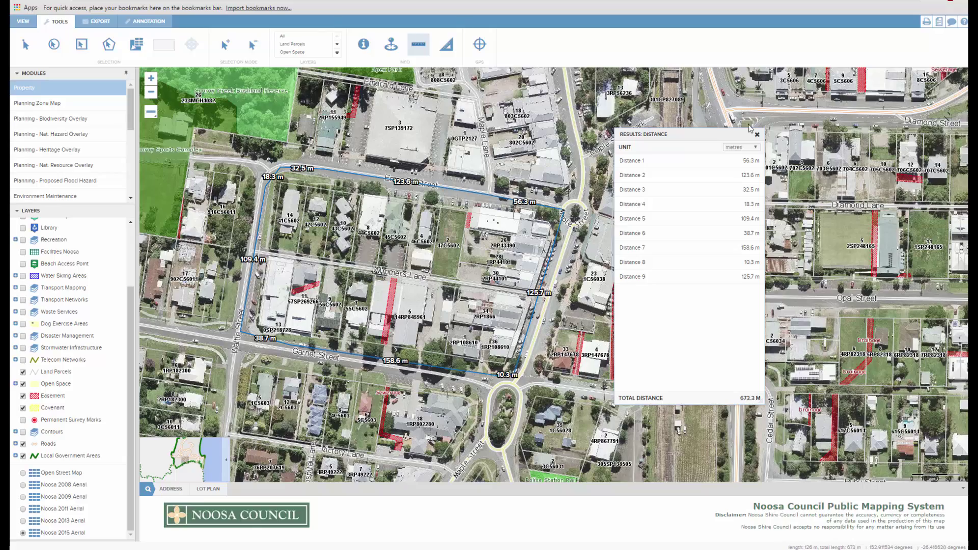
{"action": "left_click", "coordinate": [748, 148]}
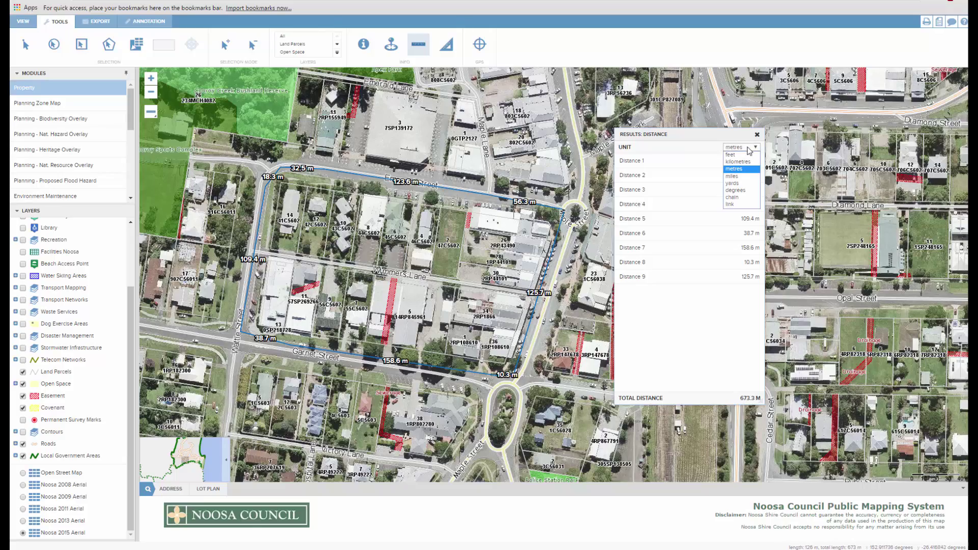
{"action": "left_click", "coordinate": [739, 177]}
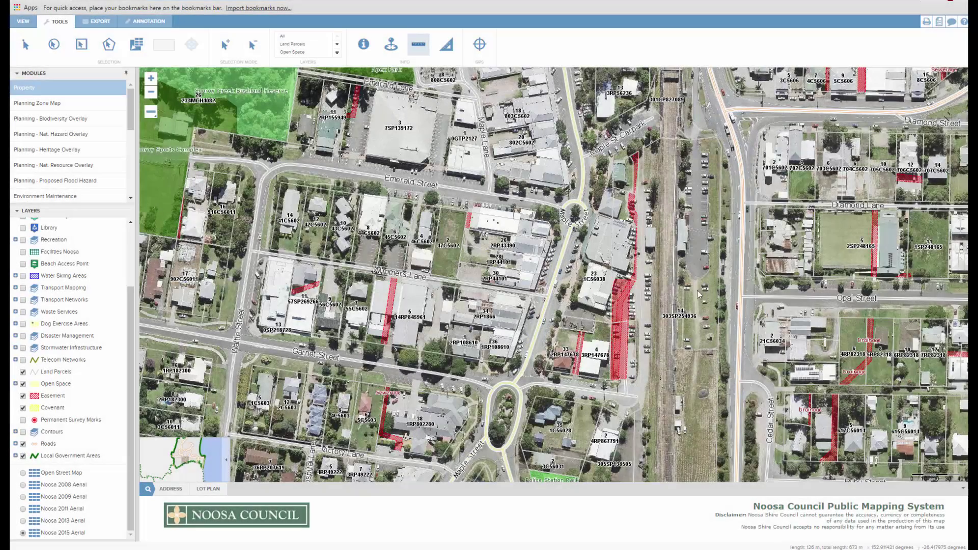
- Outline the Emerald–Garnet Street block as a seven-sided area measurement, giving 27043.7 m²
{"action": "left_click", "coordinate": [446, 44]}
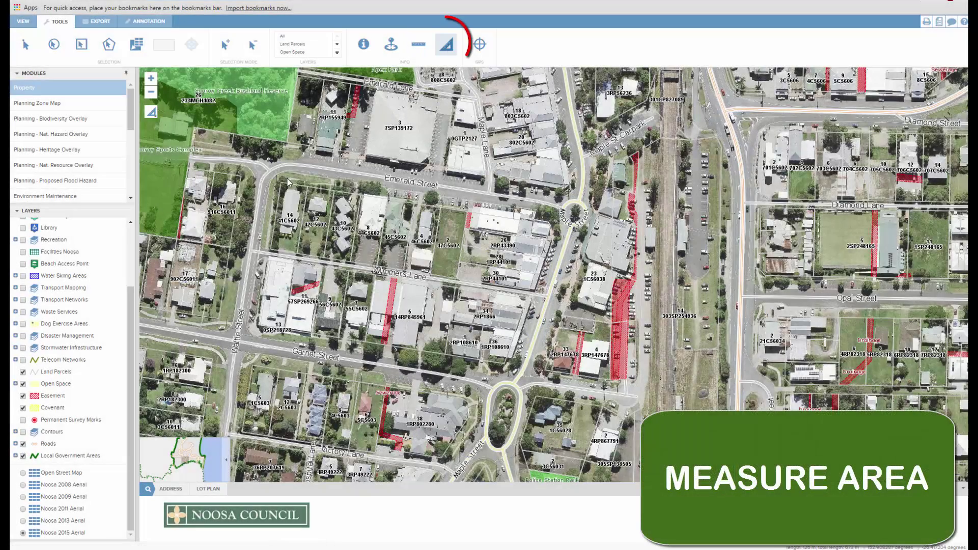
{"action": "left_click", "coordinate": [280, 171]}
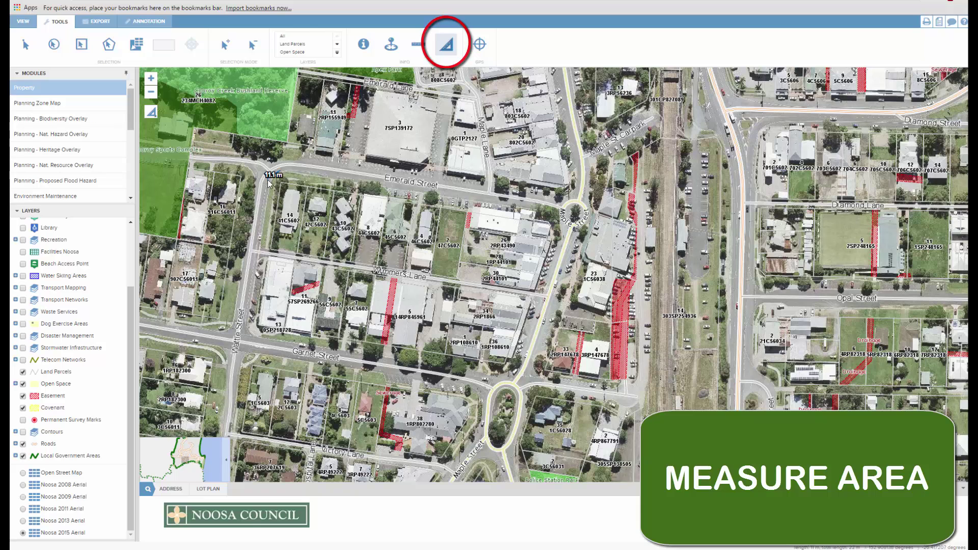
{"action": "left_click", "coordinate": [268, 182]}
{"action": "left_click", "coordinate": [247, 337]}
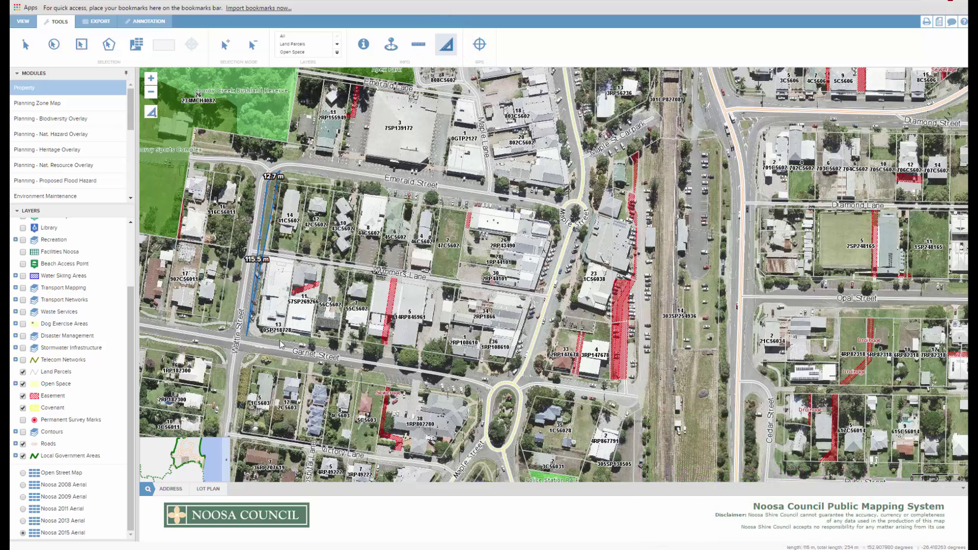
{"action": "left_click", "coordinate": [496, 374]}
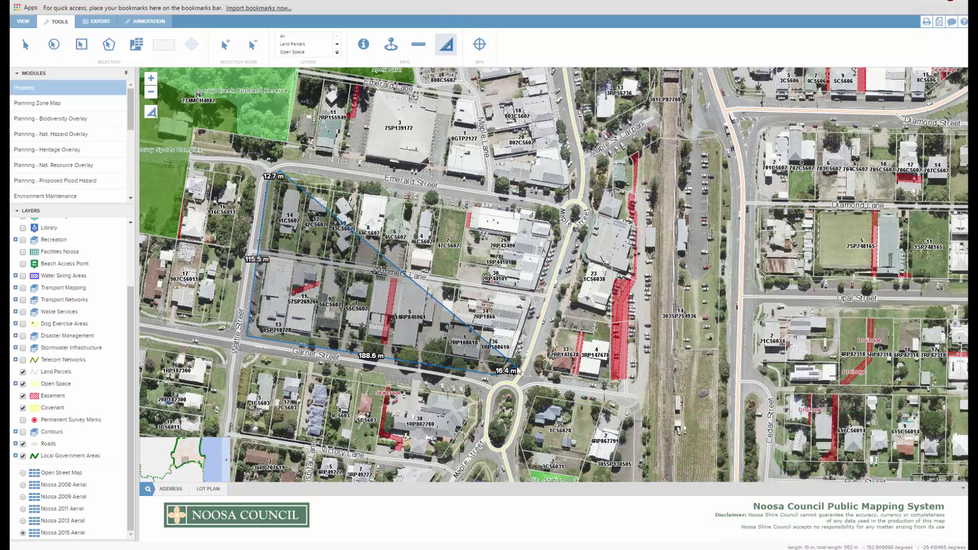
{"action": "left_click", "coordinate": [519, 367]}
{"action": "left_click", "coordinate": [560, 226]}
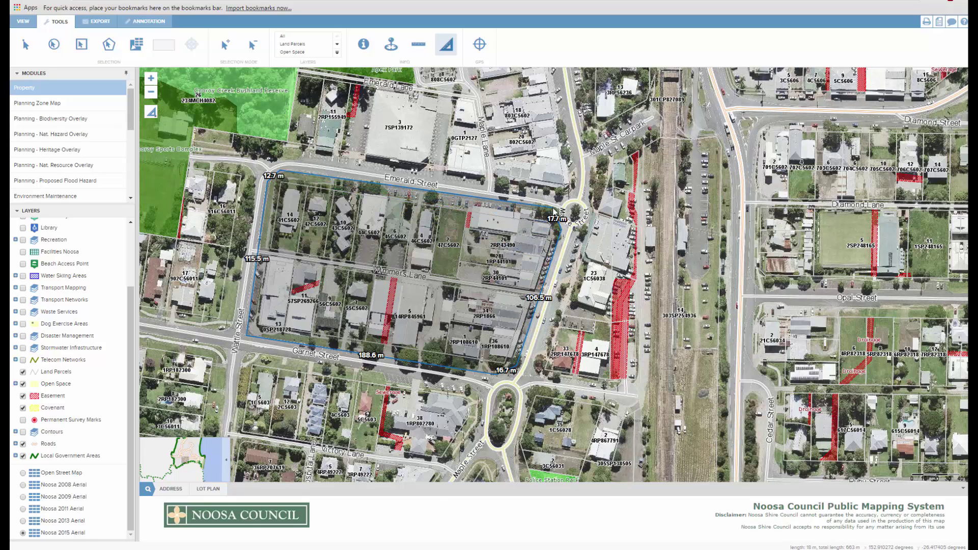
{"action": "double_click", "coordinate": [554, 212]}
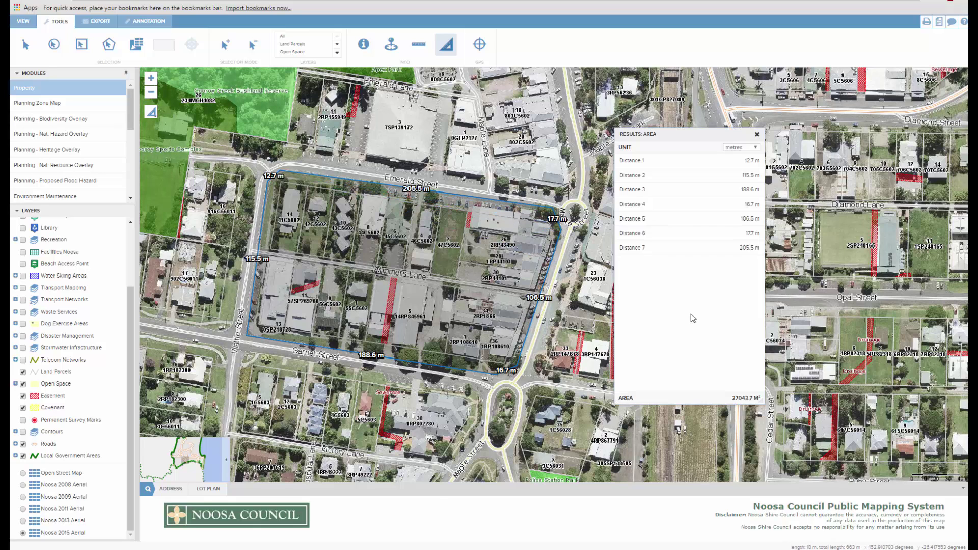
- Show the block's area in kilometres, then acres, then feet (291095 ft²), and close the results
{"action": "left_click", "coordinate": [757, 148]}
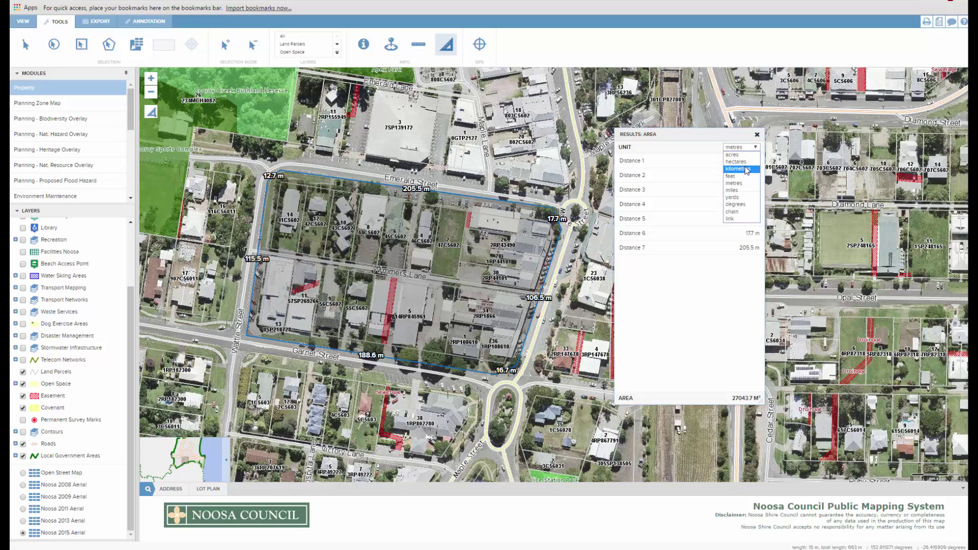
{"action": "left_click", "coordinate": [745, 169]}
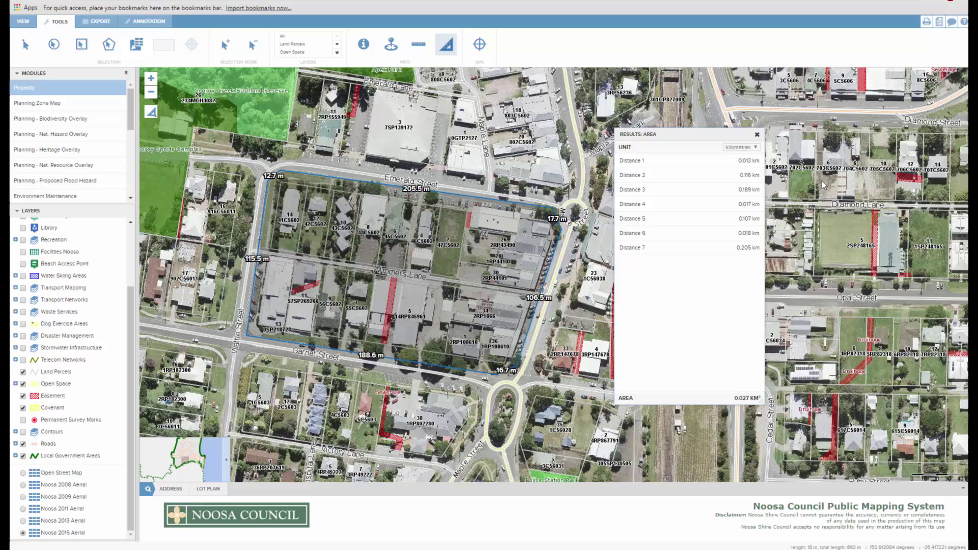
{"action": "left_click", "coordinate": [743, 148]}
{"action": "left_click", "coordinate": [735, 159]}
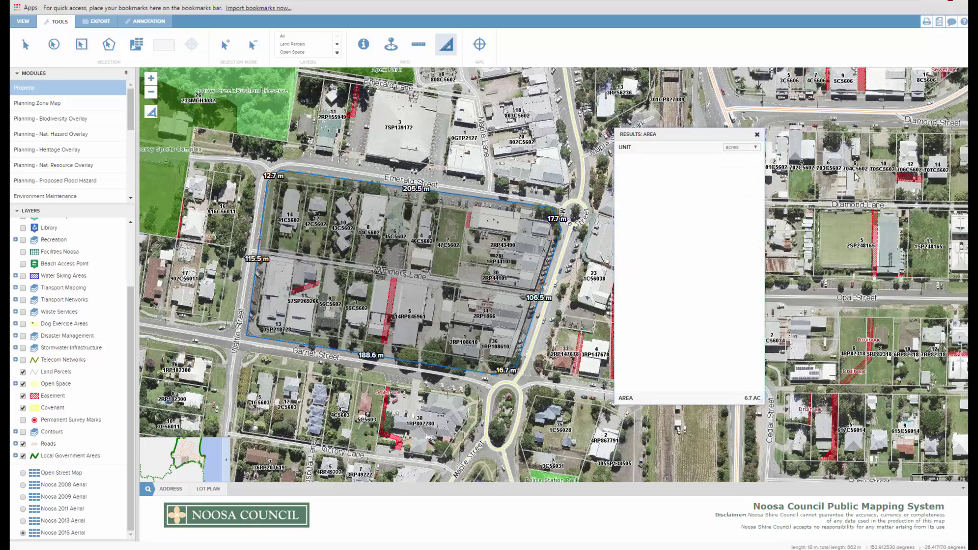
{"action": "left_click", "coordinate": [751, 148]}
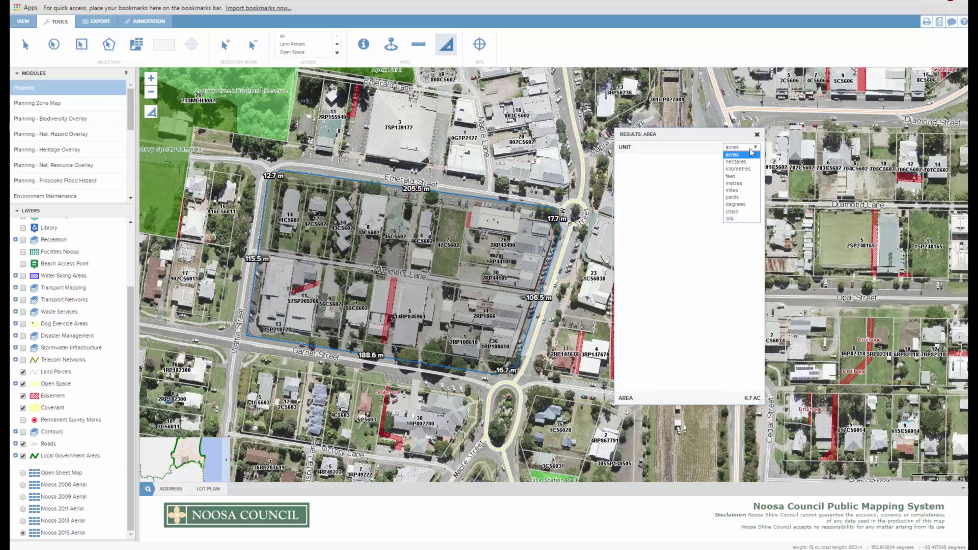
{"action": "left_click", "coordinate": [735, 176]}
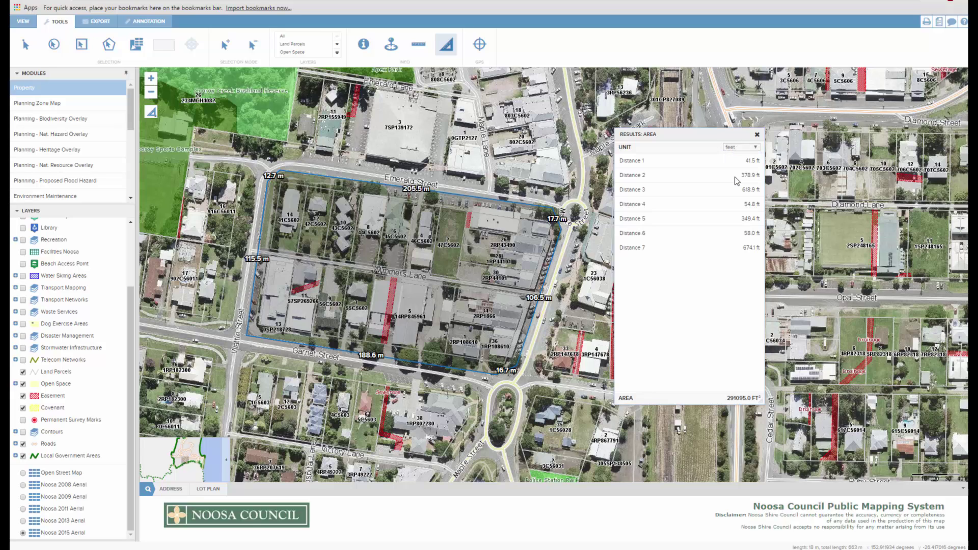
{"action": "left_click", "coordinate": [757, 134]}
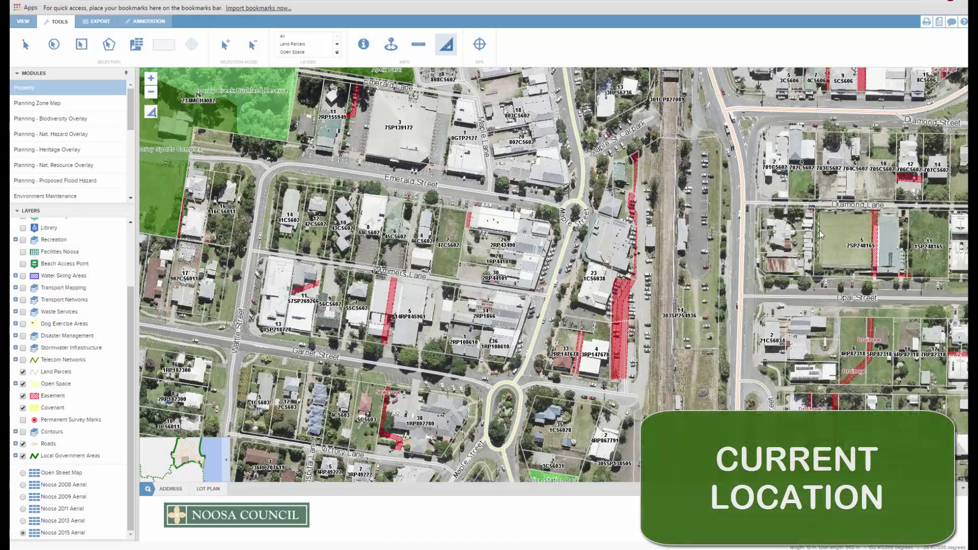
- Centre the map on the current location and zoom out to see its blue marker
{"action": "left_click", "coordinate": [479, 46]}
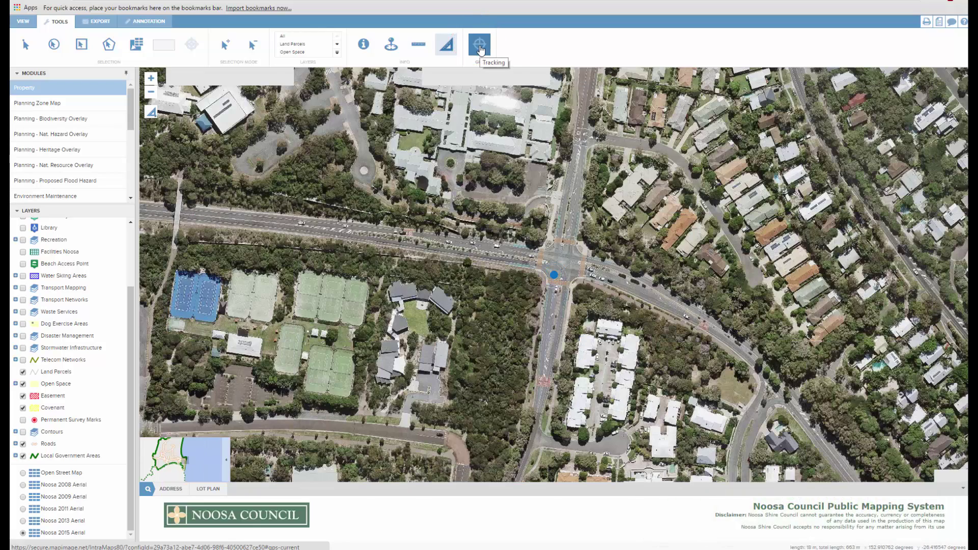
{"action": "scroll", "coordinate": [556, 278], "scroll_direction": "down", "scroll_amount": 1}
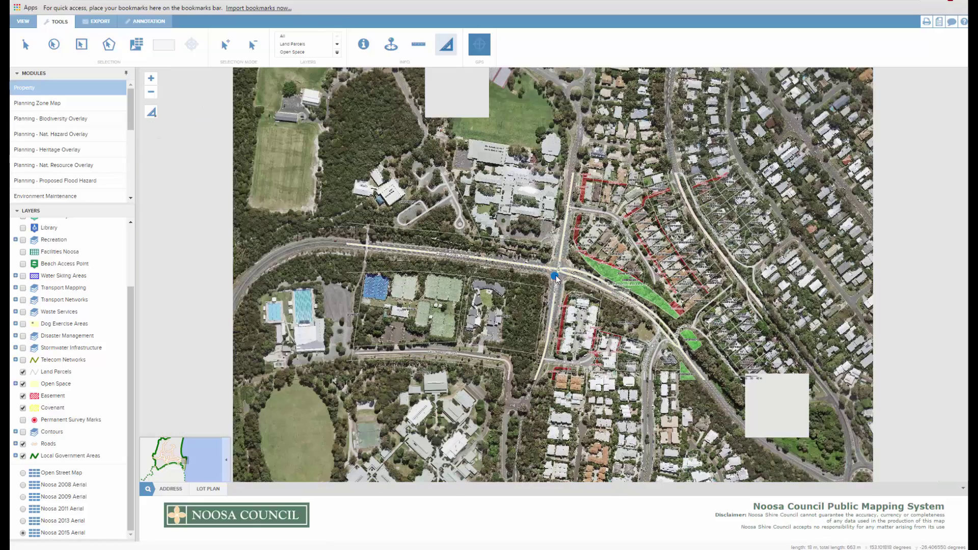
{"action": "scroll", "coordinate": [555, 273], "scroll_direction": "down", "scroll_amount": 1}
{"action": "scroll", "coordinate": [555, 273], "scroll_direction": "down", "scroll_amount": 1}
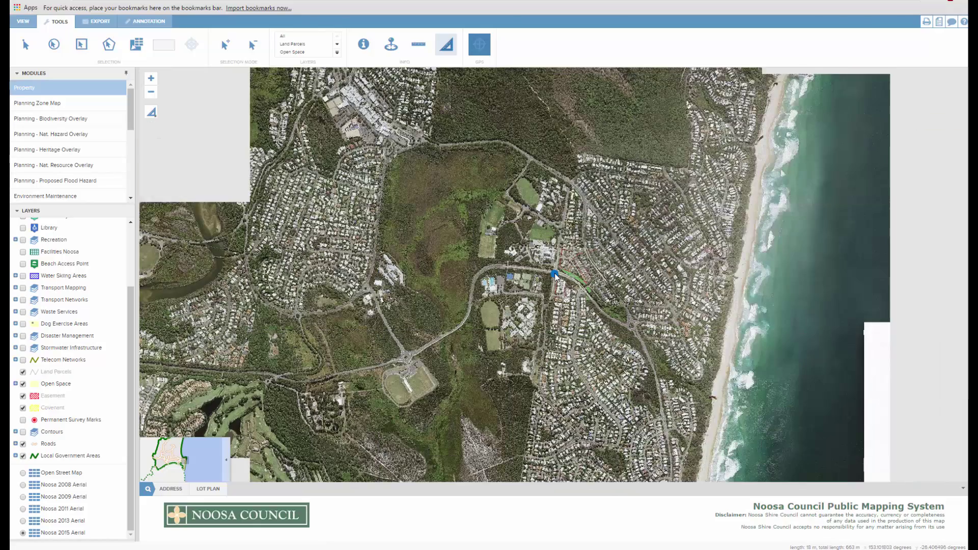